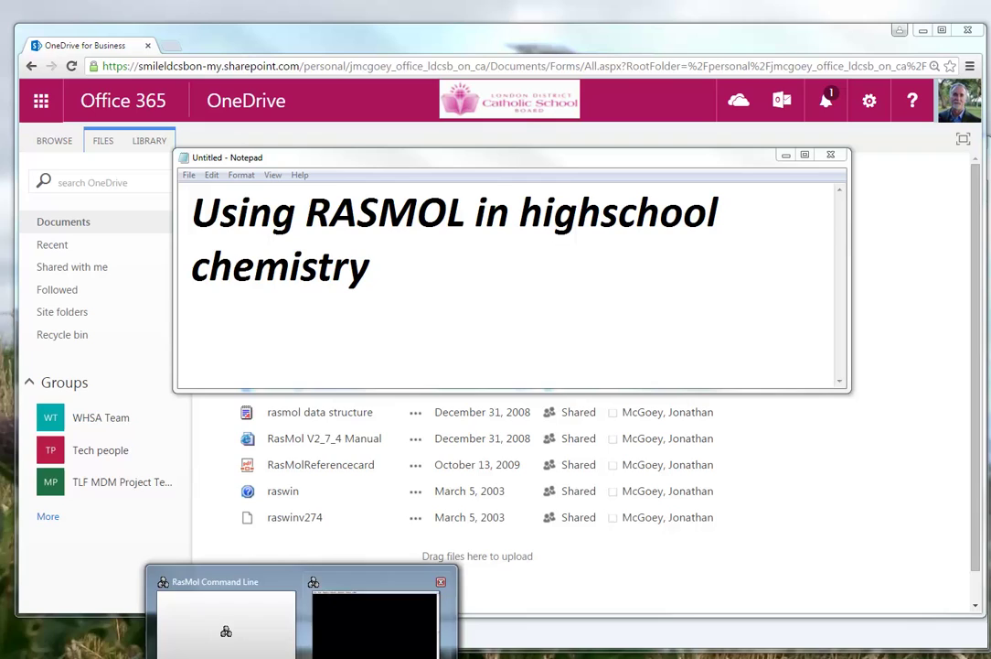
# Step: Bring the empty RasMol viewer in front of the Notepad notes and move it to the top left
pyautogui.click(370, 614)
pyautogui.moveTo(339, 221); pyautogui.dragTo(441, 97)
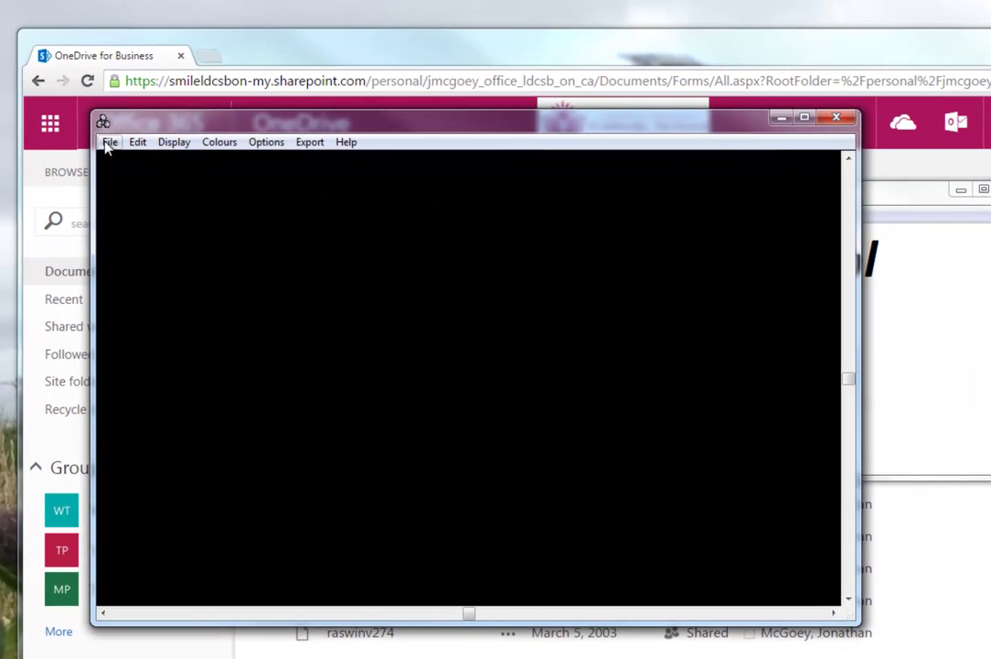
# Step: Load the asparagine file from the courses › rasmol folder as a wireframe model
pyautogui.click(97, 125)
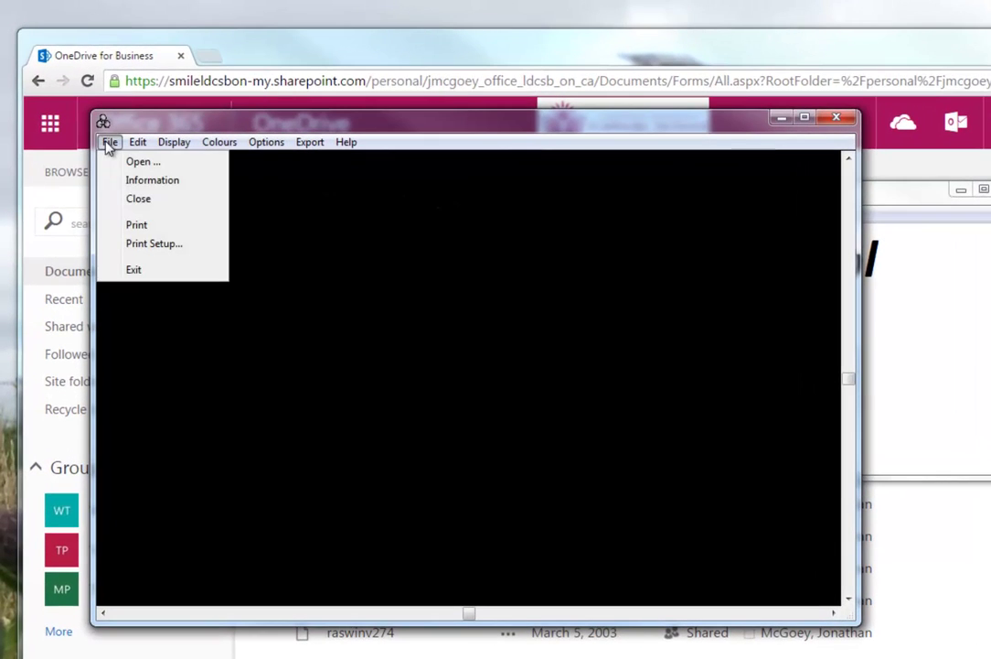
pyautogui.click(155, 165)
pyautogui.click(173, 124)
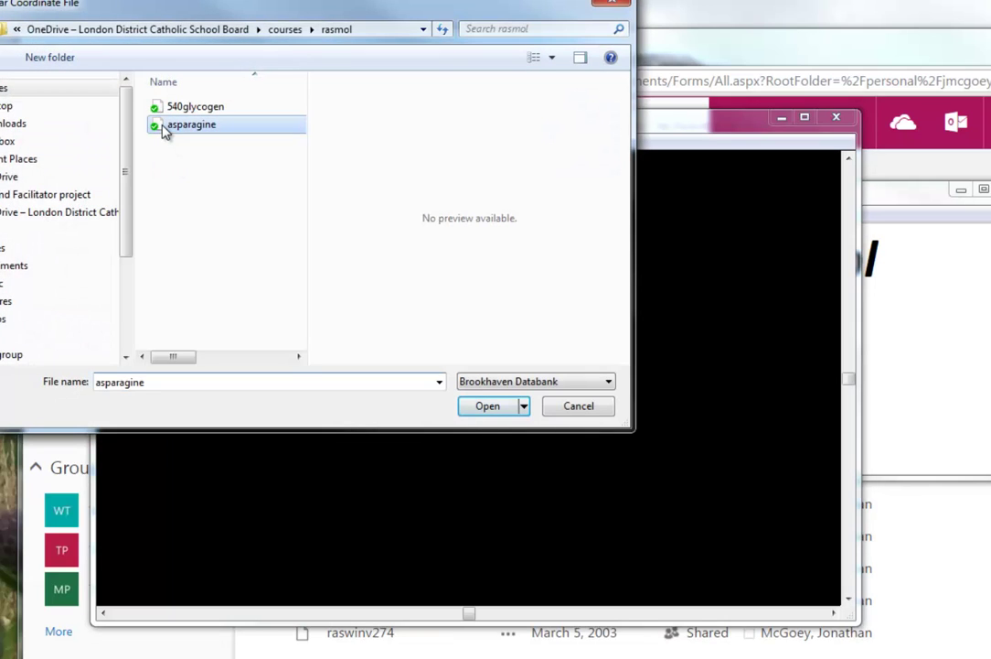
pyautogui.click(487, 405)
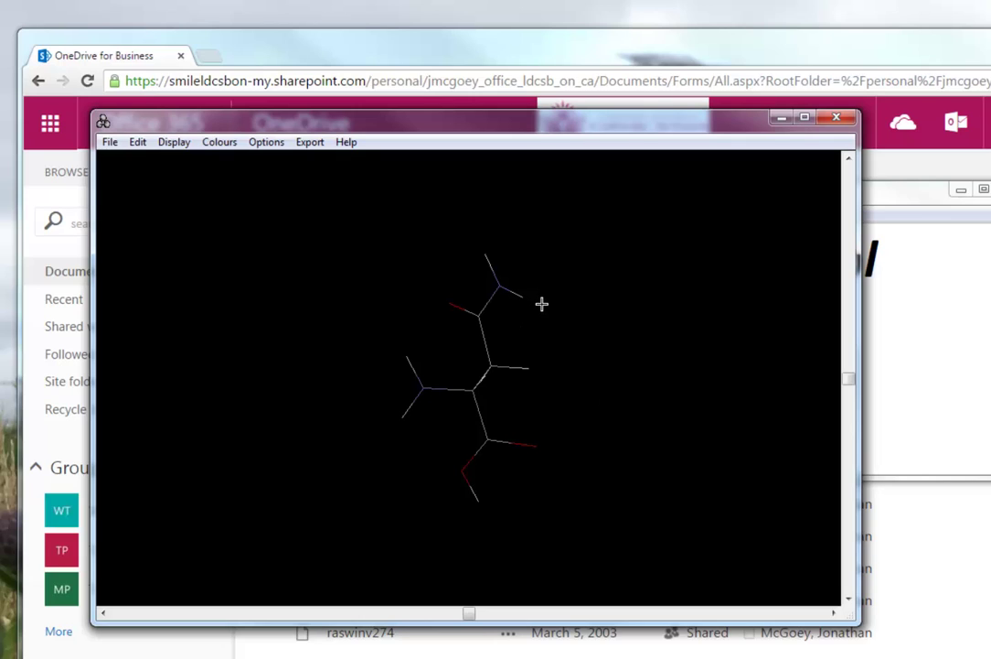
# Step: Render asparagine as spacefill, then switch it to Ball & Stick
pyautogui.click(176, 144)
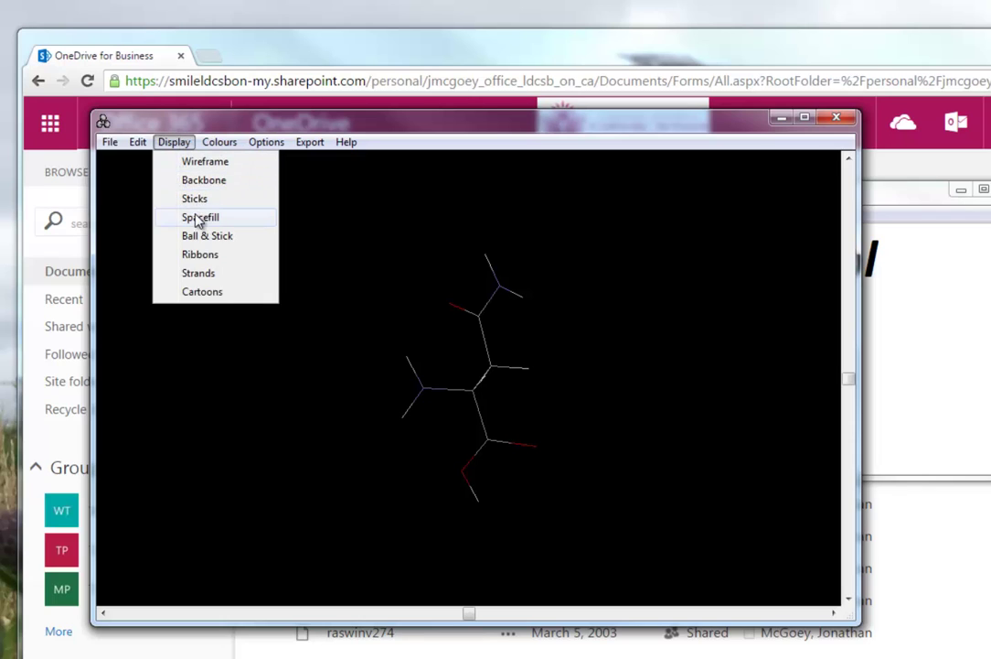
pyautogui.click(197, 219)
pyautogui.click(173, 142)
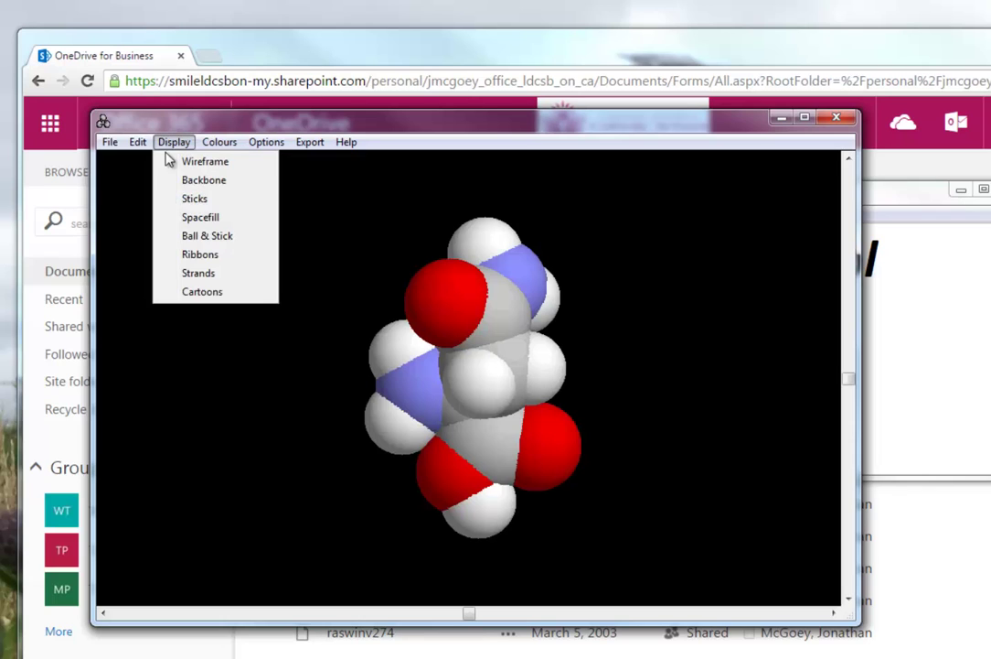
pyautogui.click(187, 234)
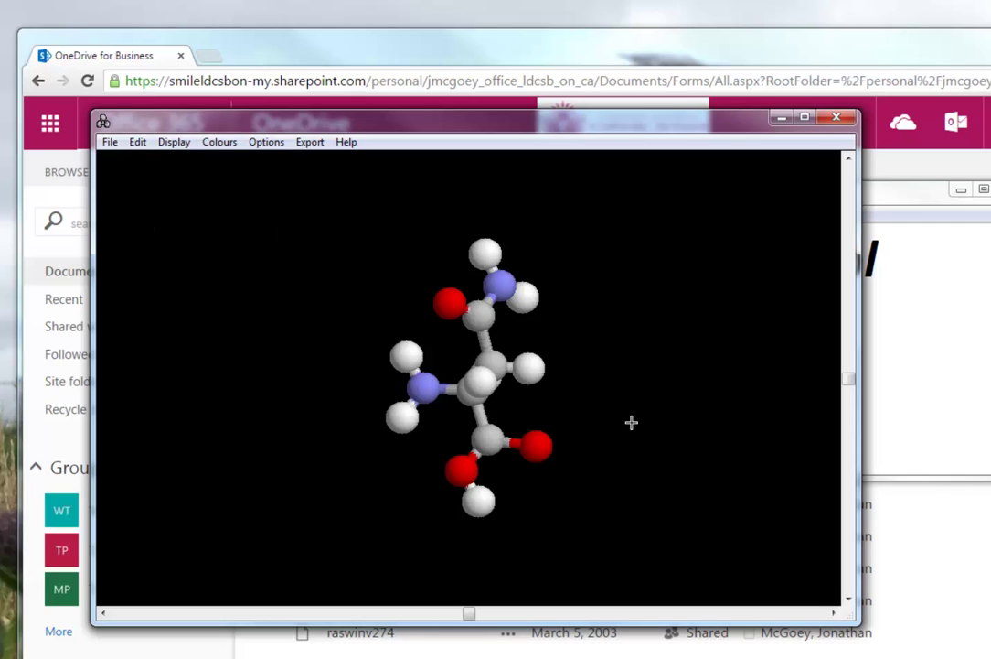
# Step: Rotate and enlarge the ball-and-stick asparagine, then shift it right and up
pyautogui.moveTo(715, 387); pyautogui.dragTo(426, 283)
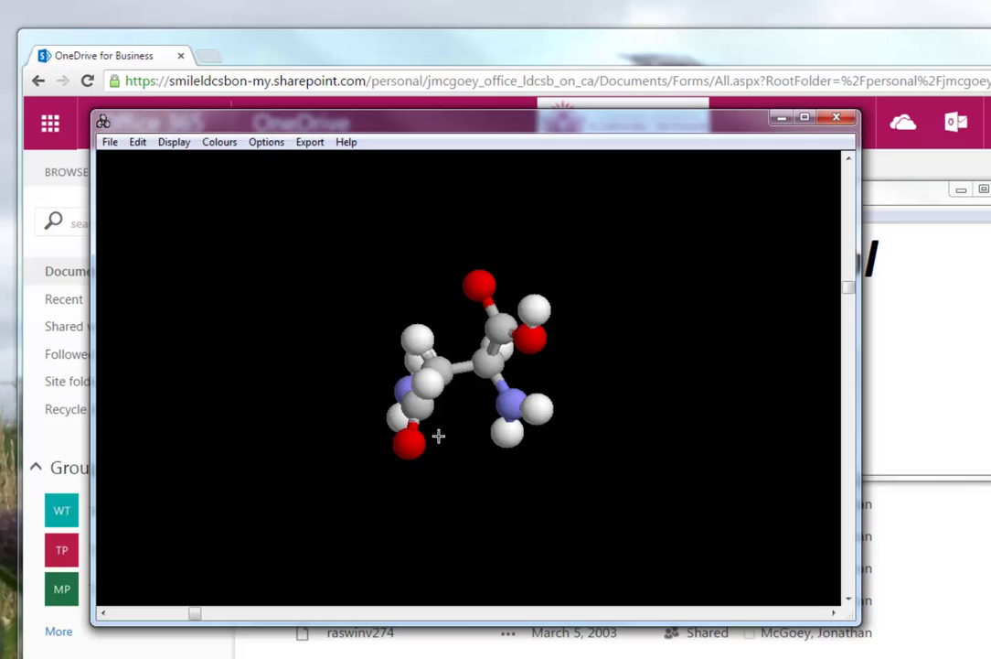
pyautogui.moveTo(438, 436); pyautogui.dragTo(451, 462)
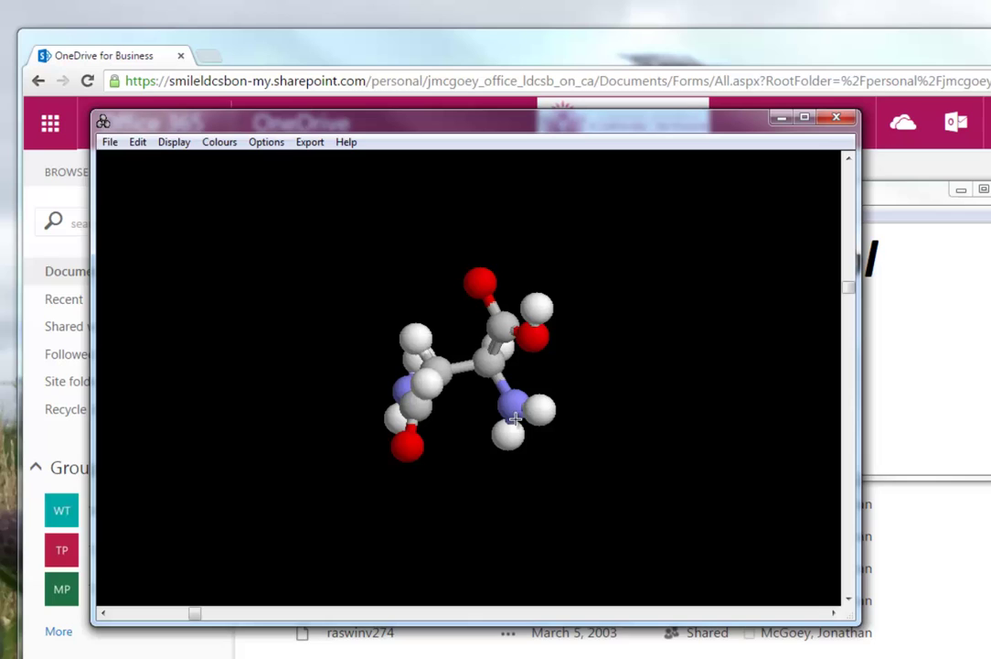
pyautogui.moveTo(564, 395)
pyautogui.mouseDown()
pyautogui.moveTo(491, 406)
pyautogui.moveTo(570, 381)
pyautogui.mouseUp()
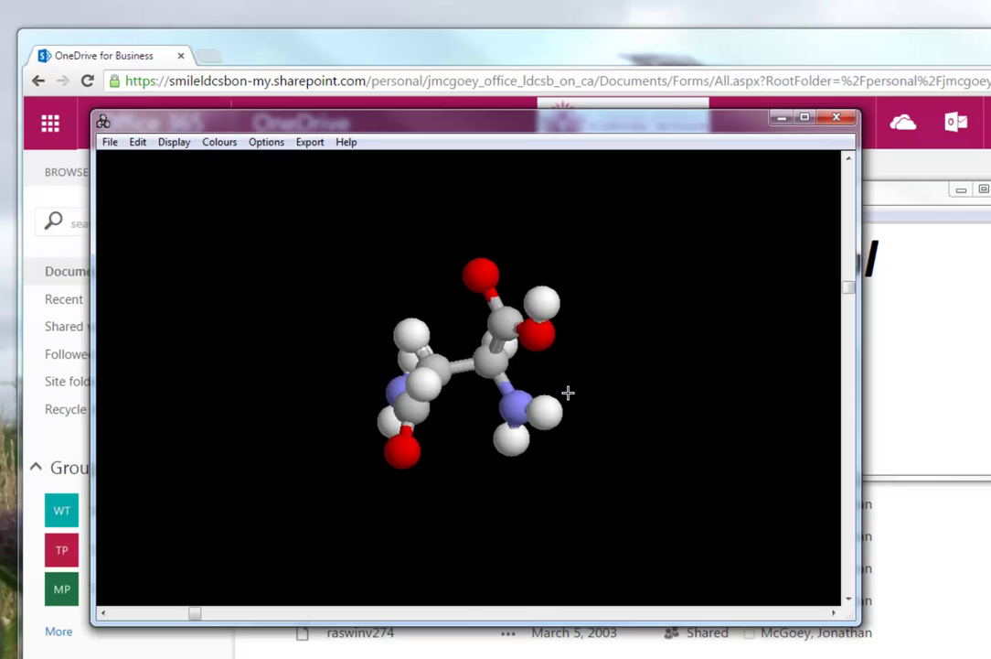
pyautogui.moveTo(568, 393); pyautogui.dragTo(514, 439)
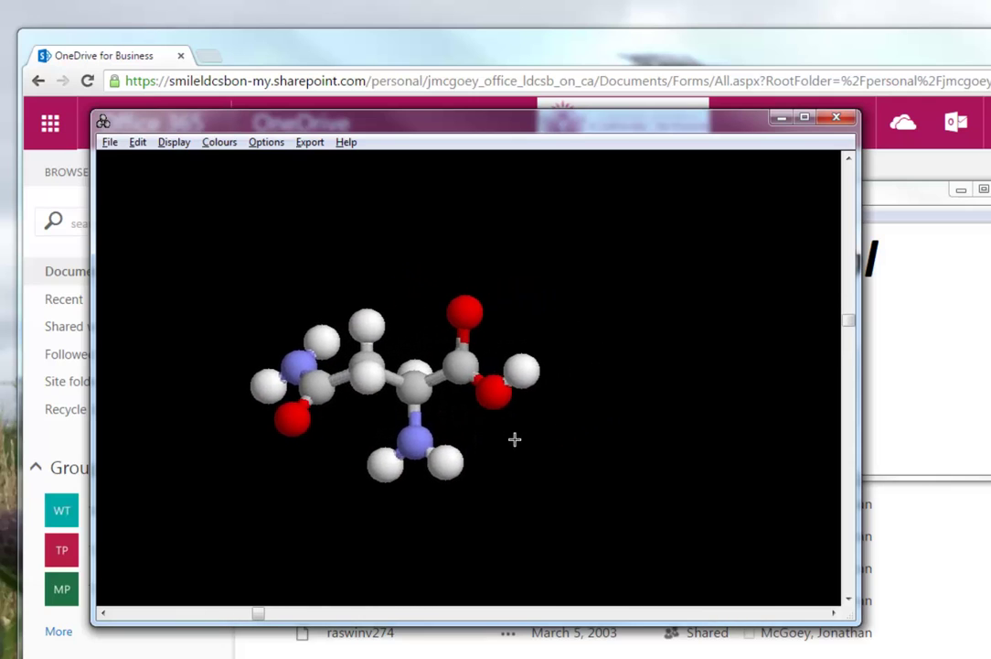
pyautogui.moveTo(514, 439); pyautogui.dragTo(629, 411, button='right')
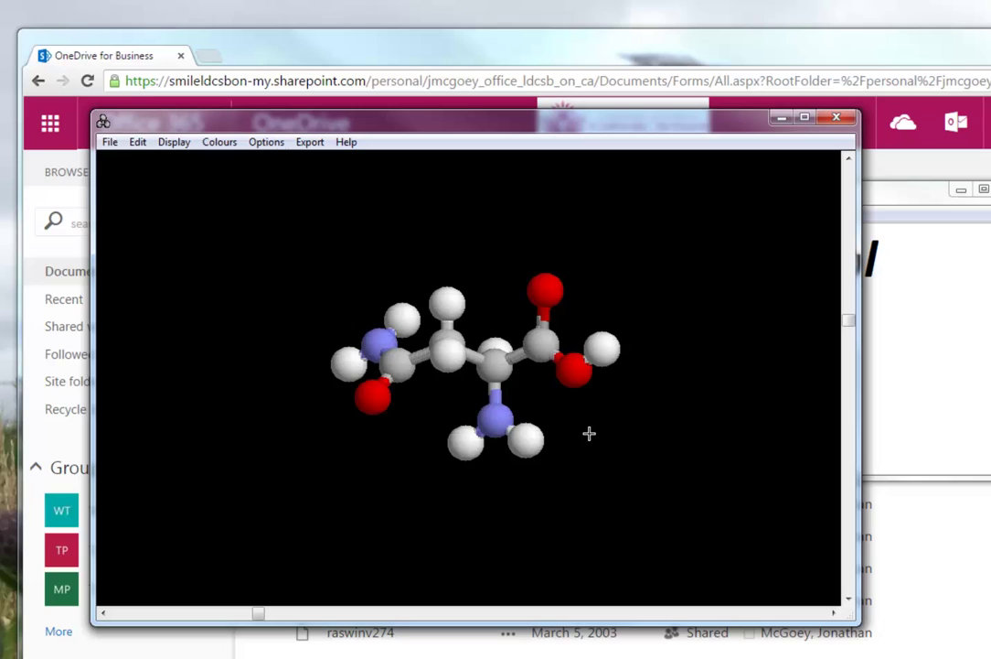
# Step: Switch asparagine back to spacefill and rotate the space-filling model
pyautogui.click(179, 144)
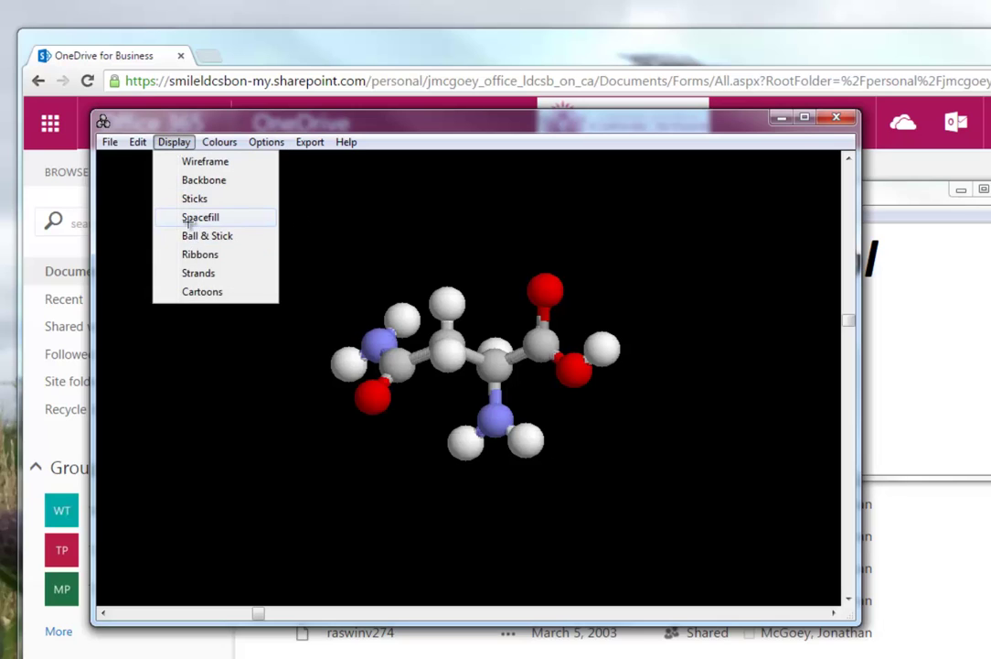
pyautogui.click(187, 221)
pyautogui.moveTo(653, 455); pyautogui.dragTo(394, 432)
# Step: Return asparagine to ball-and-stick and turn it to a new orientation
pyautogui.click(173, 143)
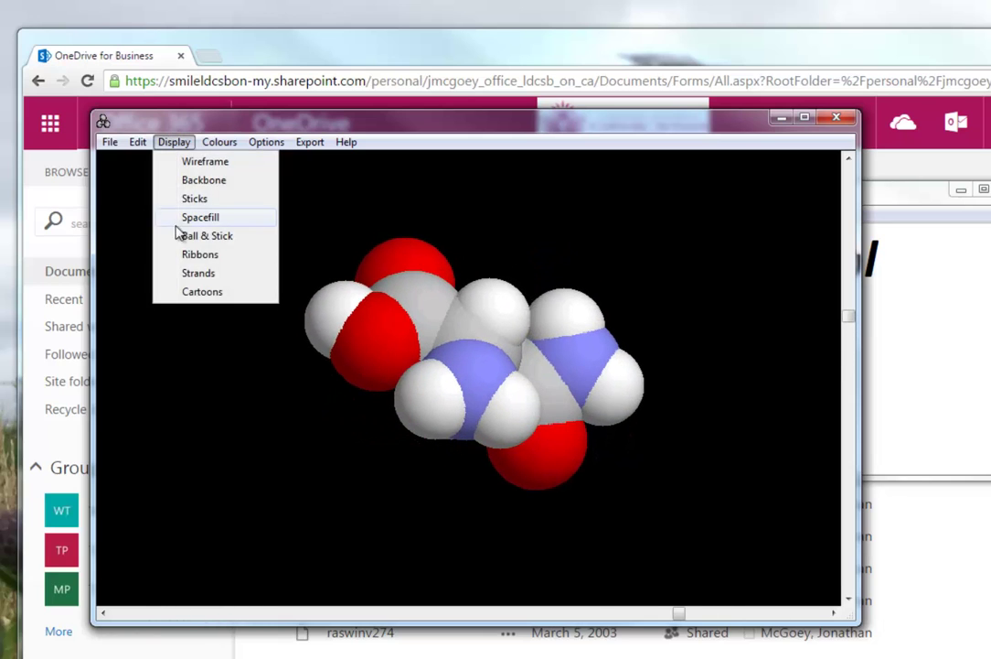
pyautogui.click(189, 235)
pyautogui.moveTo(682, 361); pyautogui.dragTo(562, 402)
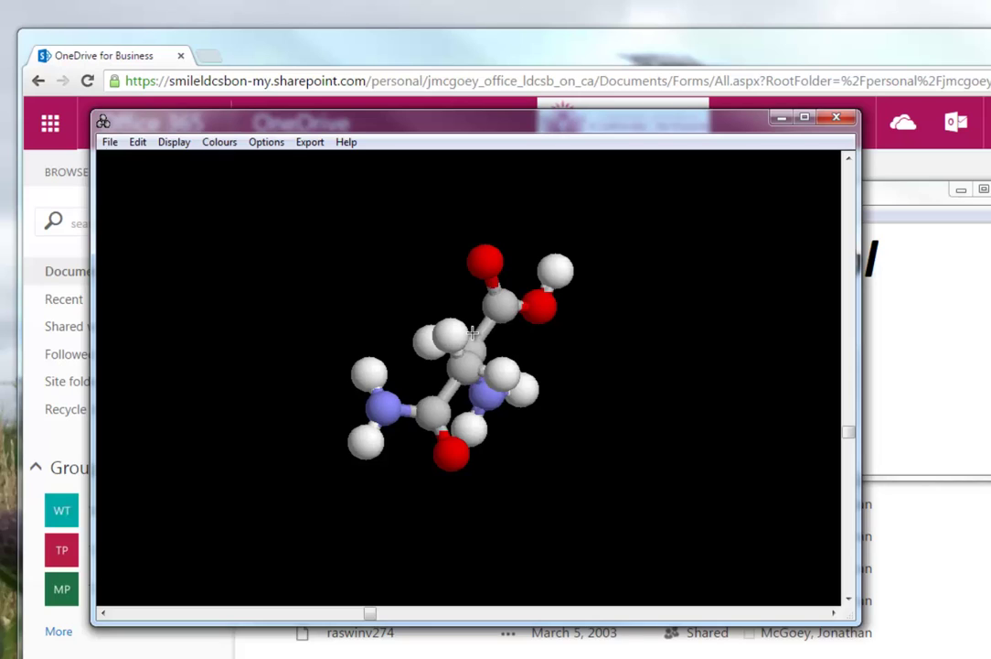
# Step: Google 'rasmol' in a new tab, visit the RasMol and OpenRasMol home page, then return to the results
pyautogui.click(206, 57)
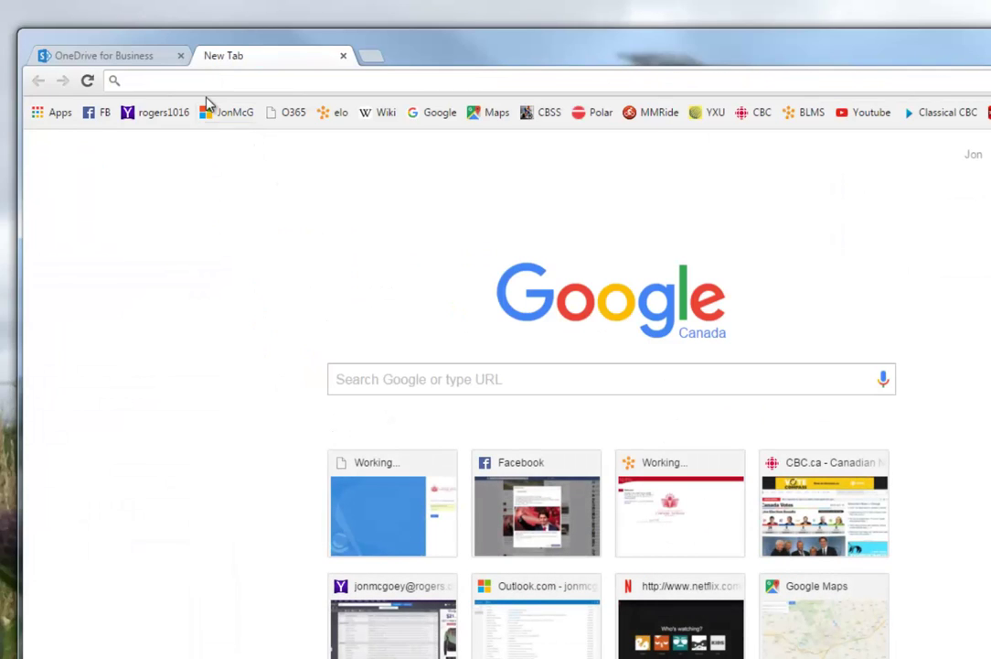
pyautogui.write('rasmol')
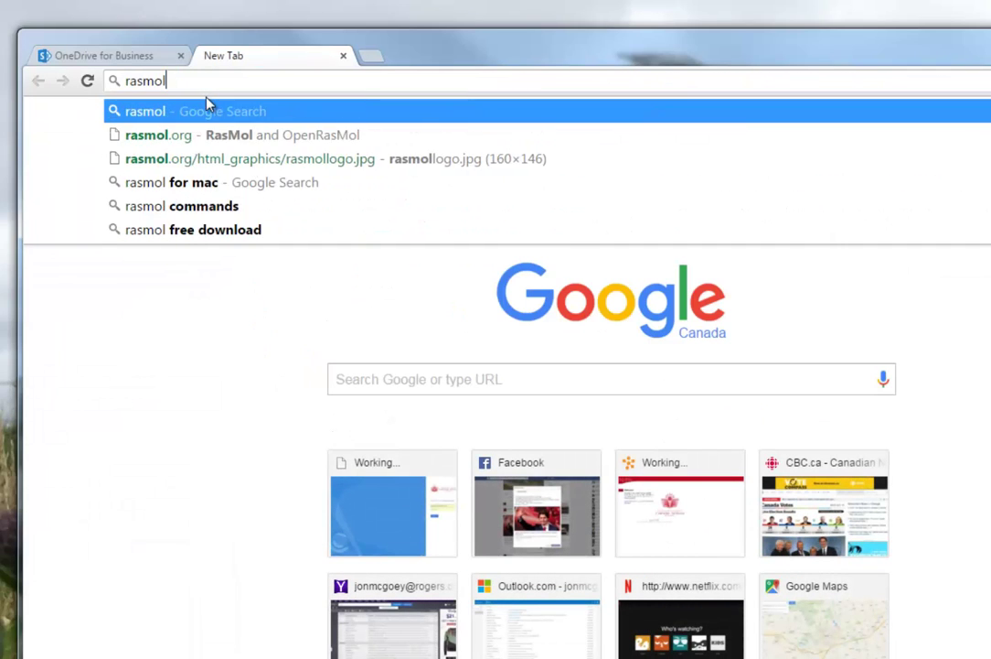
pyautogui.press('Return')
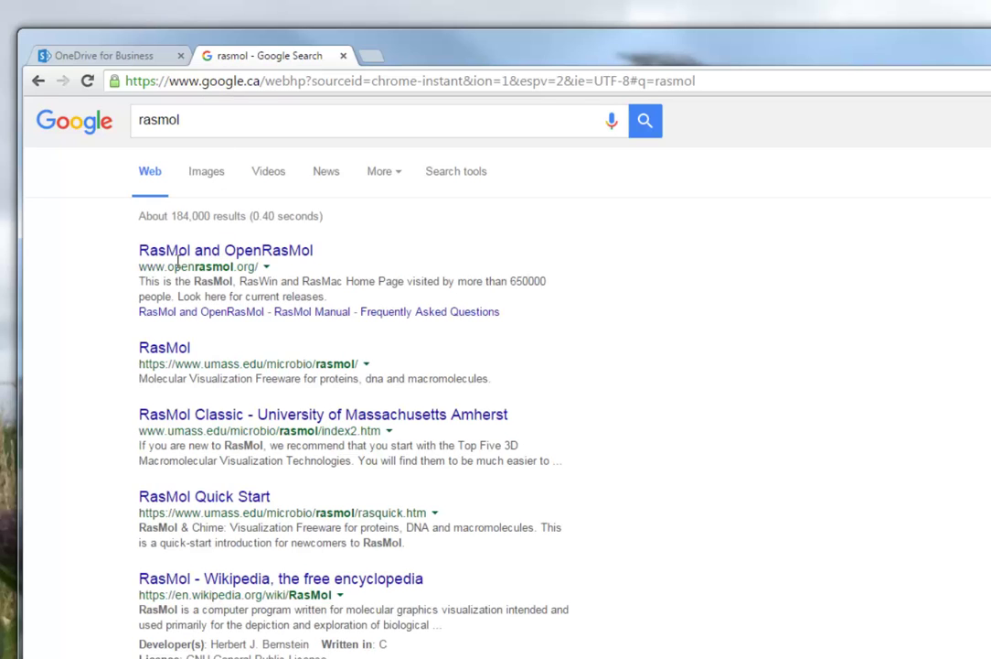
pyautogui.click(151, 253)
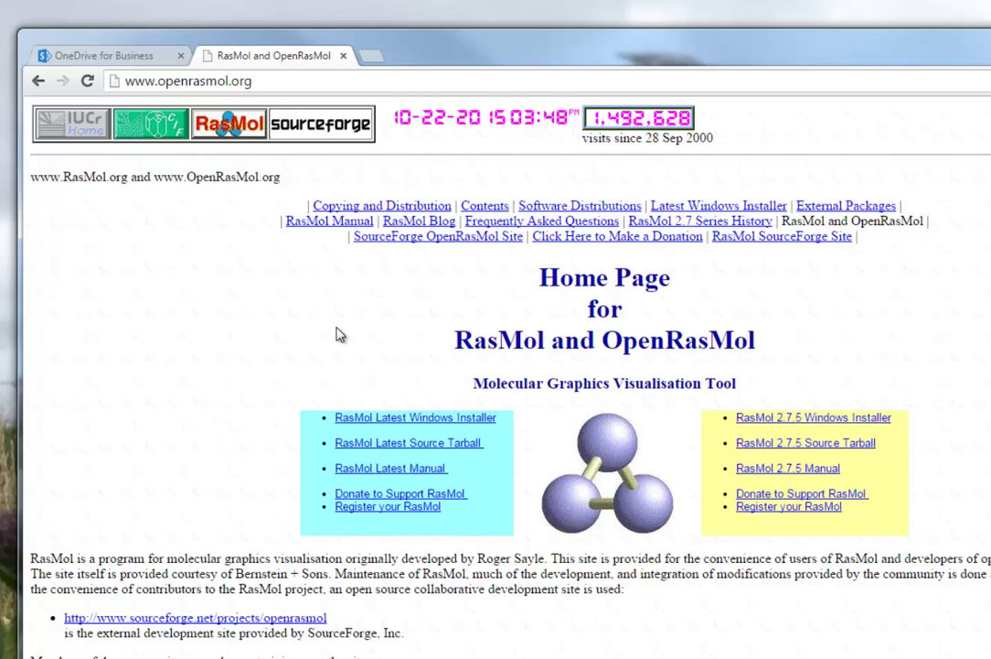
pyautogui.click(37, 82)
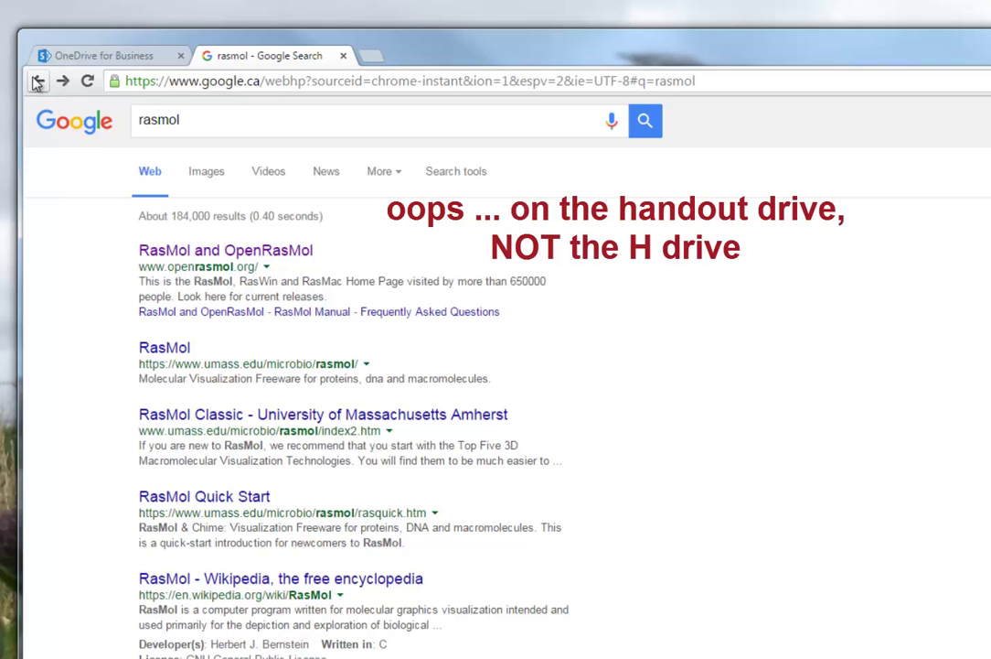
# Step: Switch to the OneDrive for Business tab showing the courses › rasmol folder
pyautogui.click(139, 55)
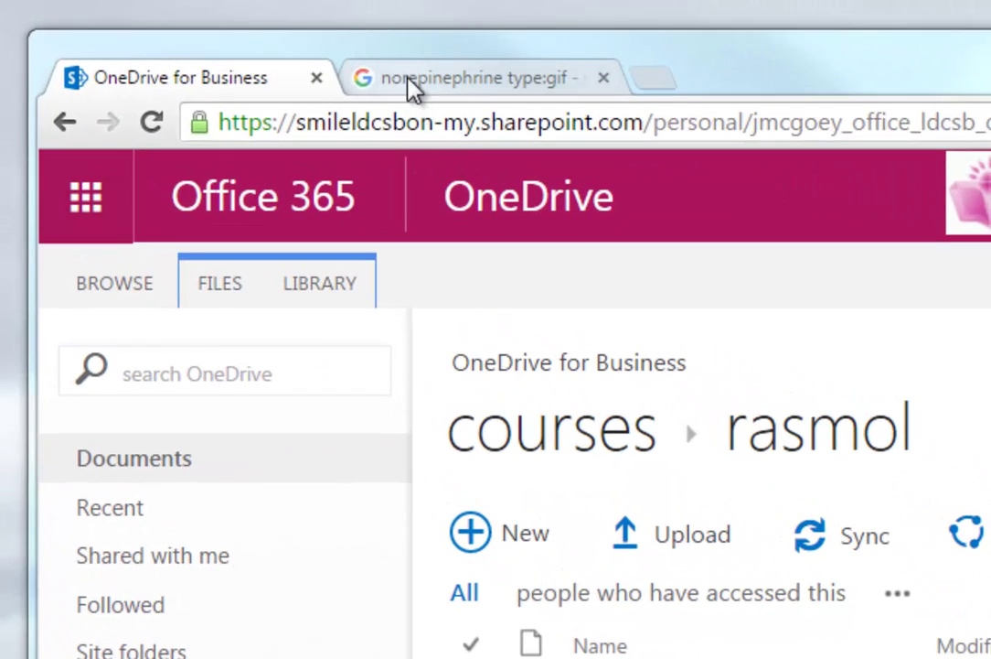
# Step: Replace 'norepinephrine' in the Google search box with 'adrenaline, type:pdb'
pyautogui.click(414, 89)
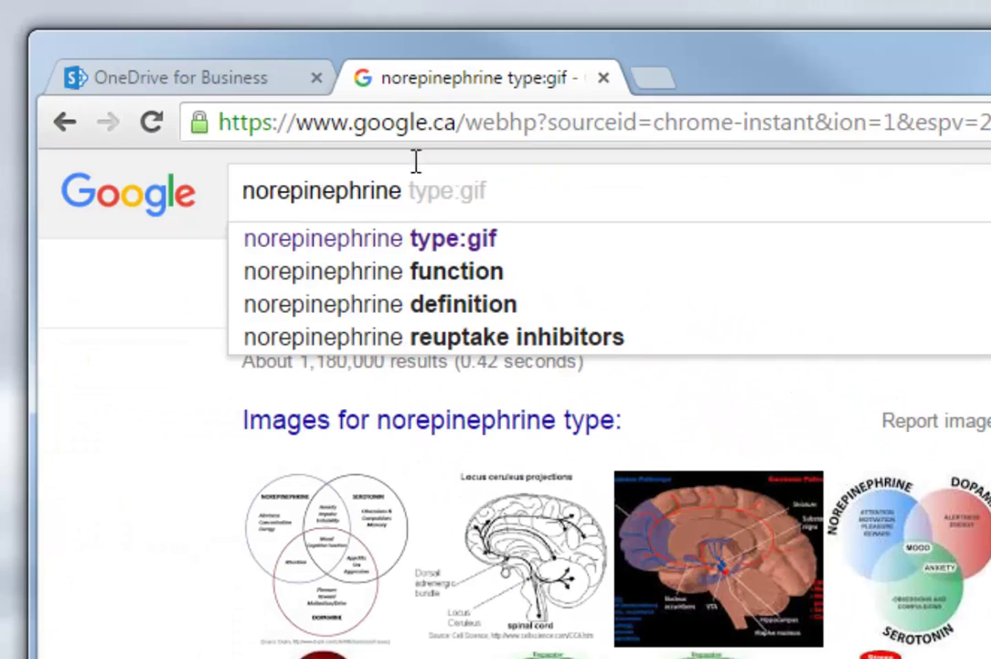
pyautogui.click(425, 209)
pyautogui.doubleClick(364, 196)
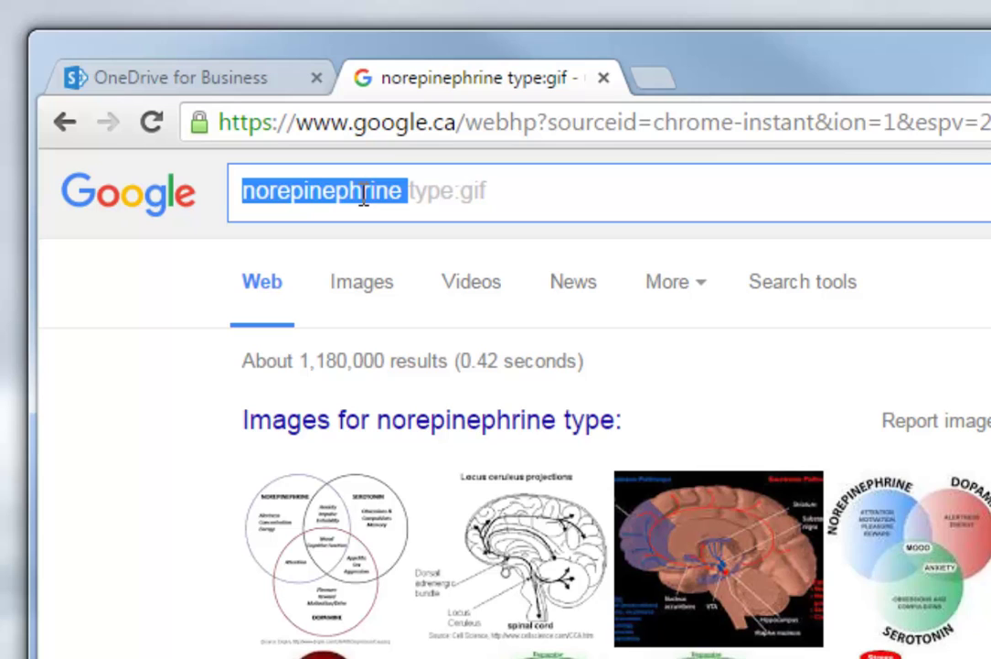
pyautogui.write('adre')
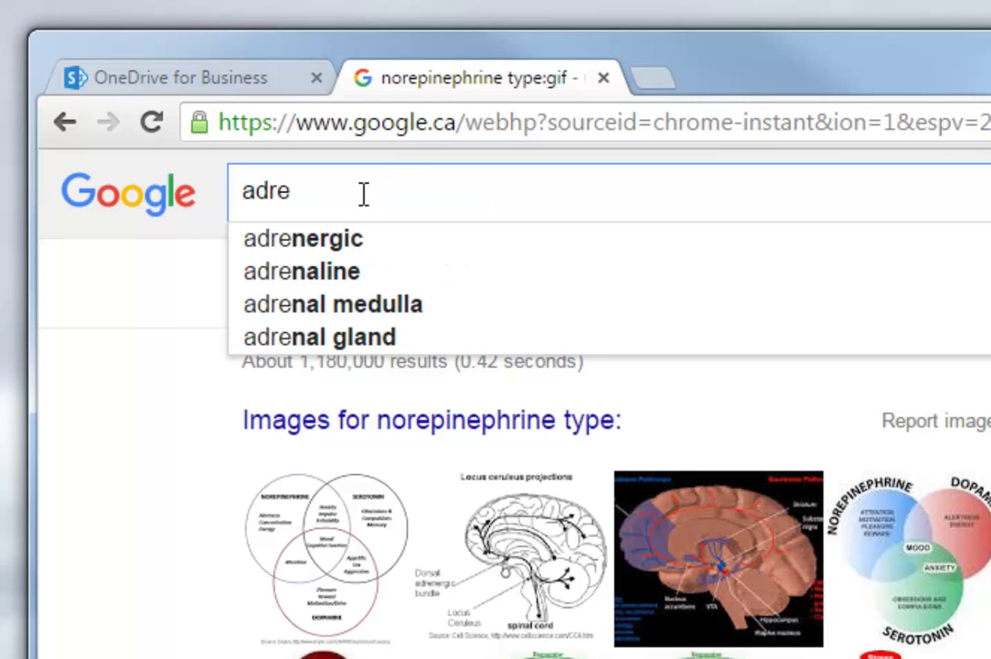
pyautogui.write('nalin')
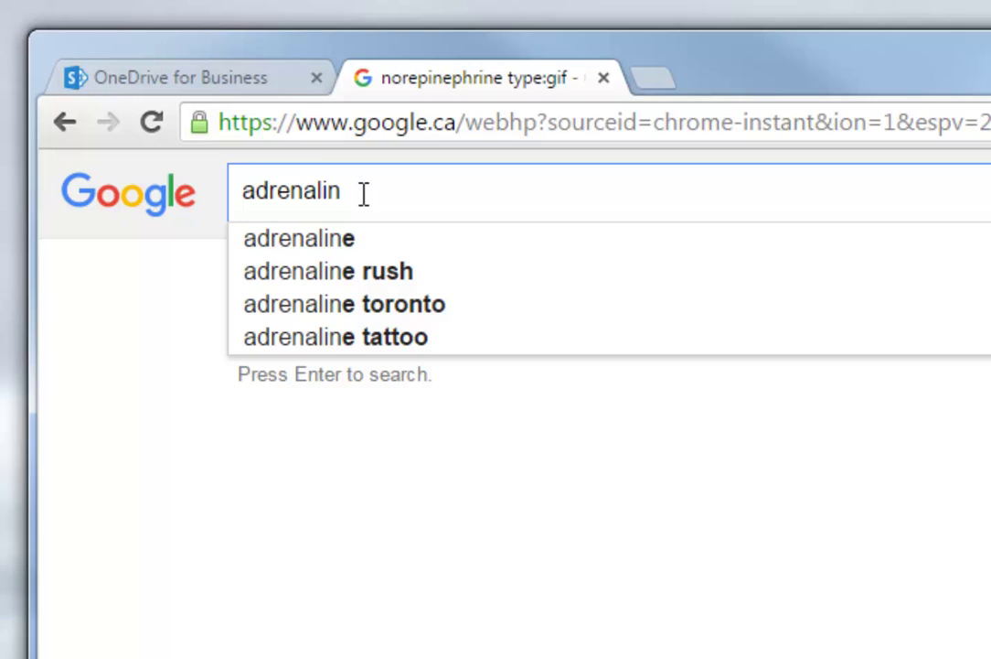
pyautogui.write('e,')
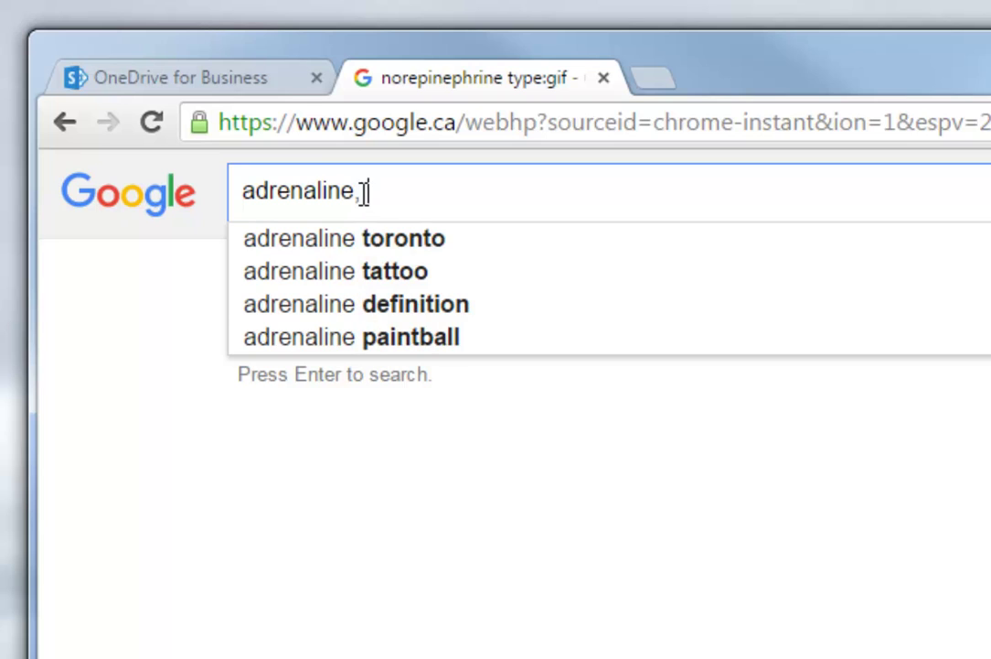
pyautogui.write(' type:pdb')
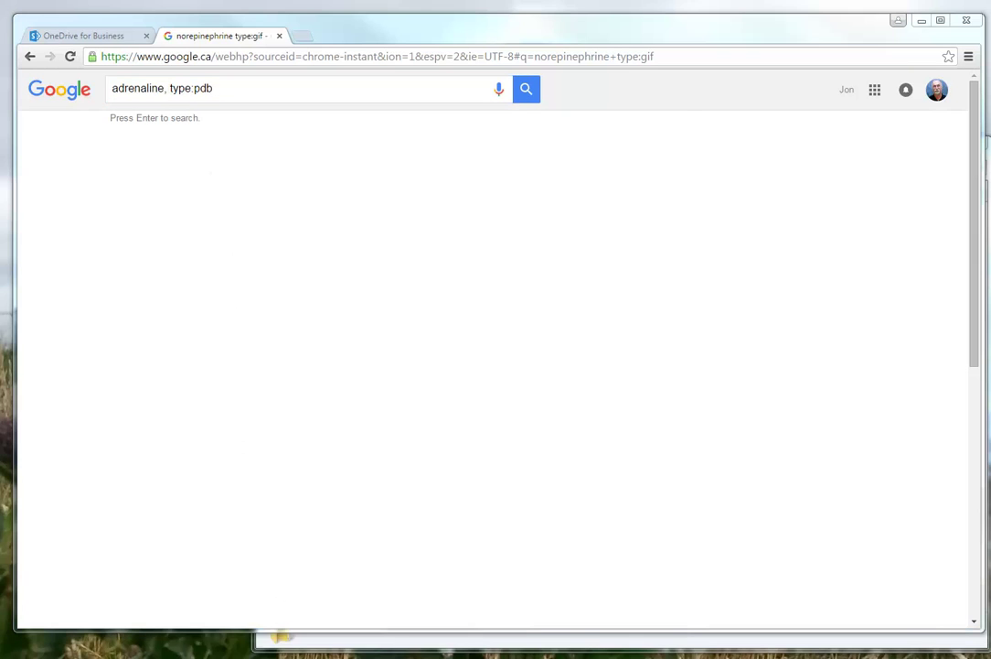
# Step: Bring RasMol forward and drag the asparagine PDB file from Explorer onto it
pyautogui.click(348, 649)
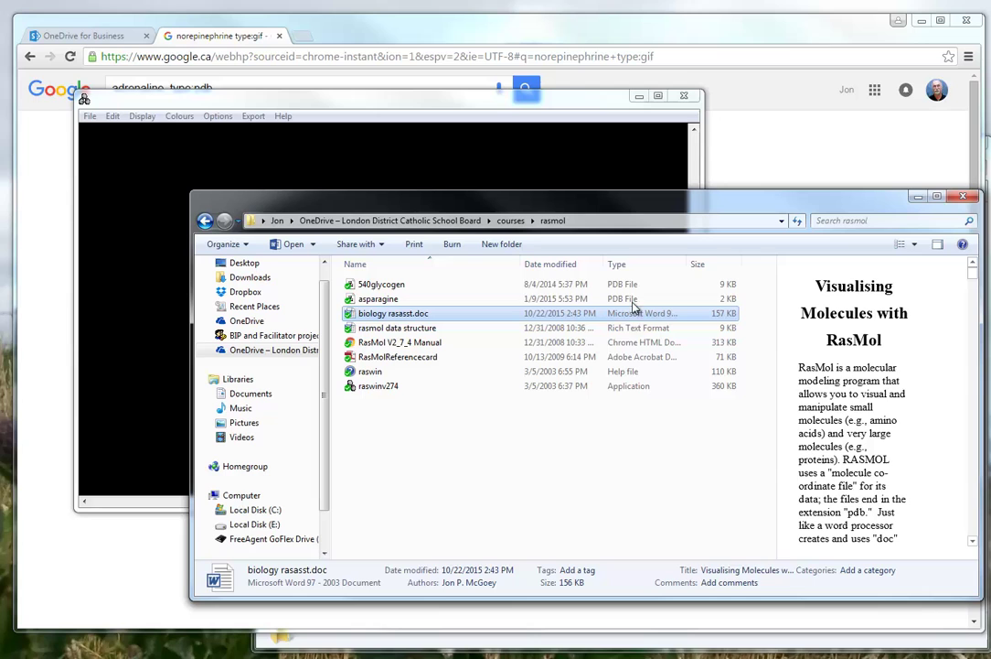
pyautogui.click(631, 298)
pyautogui.moveTo(386, 205); pyautogui.dragTo(523, 207)
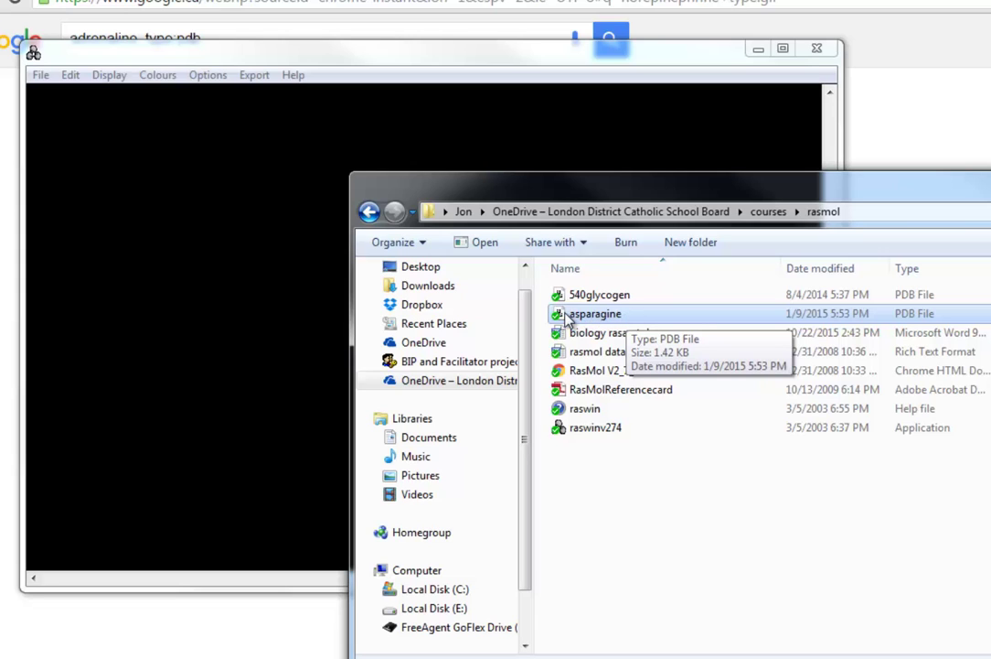
pyautogui.moveTo(567, 316); pyautogui.dragTo(273, 315)
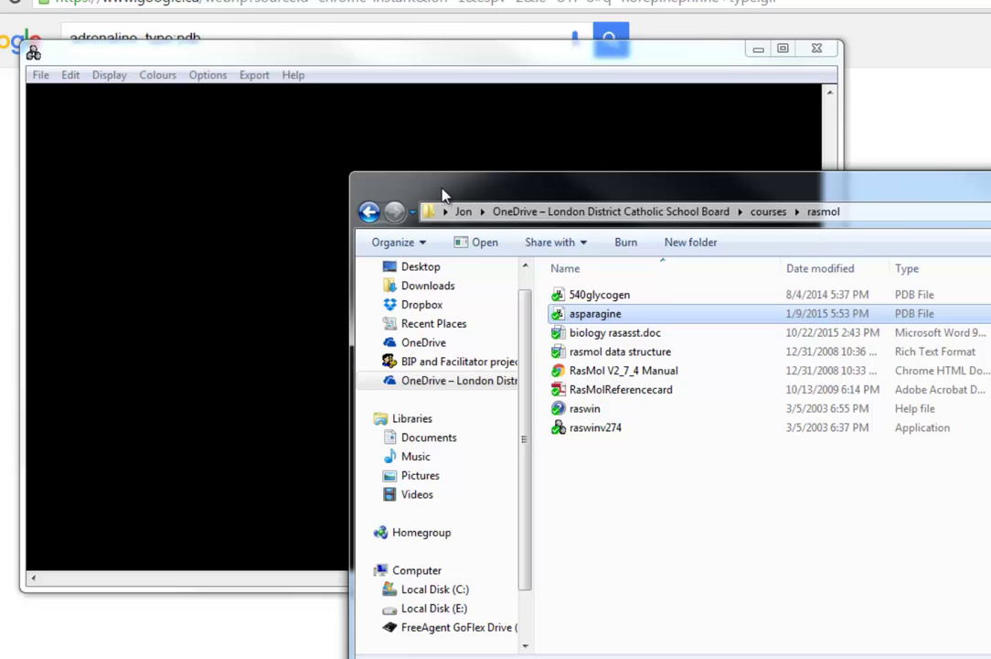
# Step: Show the dropped asparagine as ball-and-stick, then spacefill, rotating it after each change
pyautogui.click(250, 204)
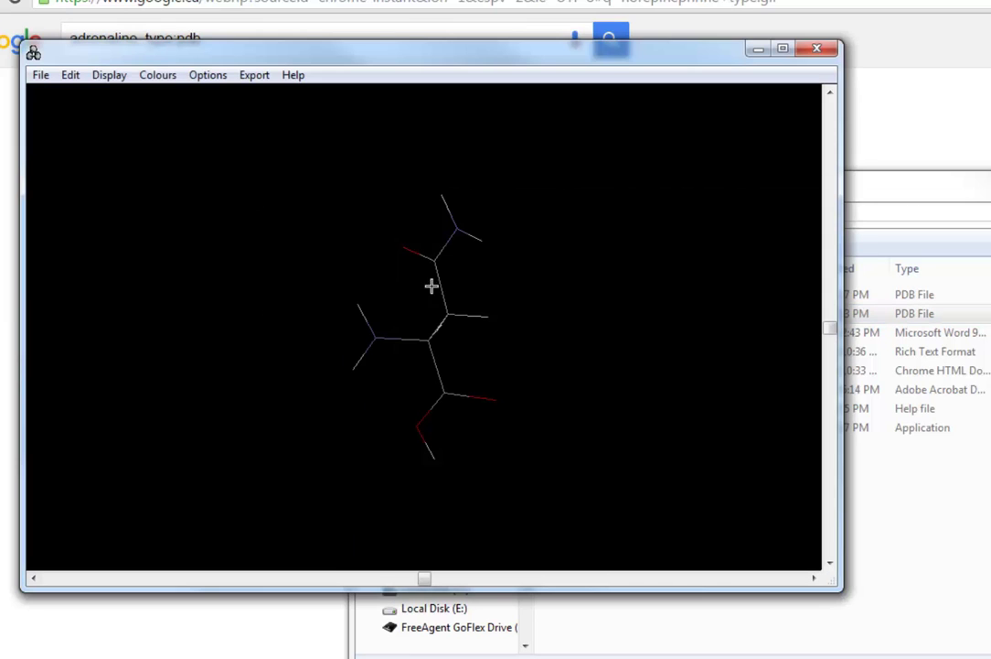
pyautogui.click(109, 74)
pyautogui.click(152, 174)
pyautogui.moveTo(486, 229); pyautogui.dragTo(284, 281)
pyautogui.click(109, 74)
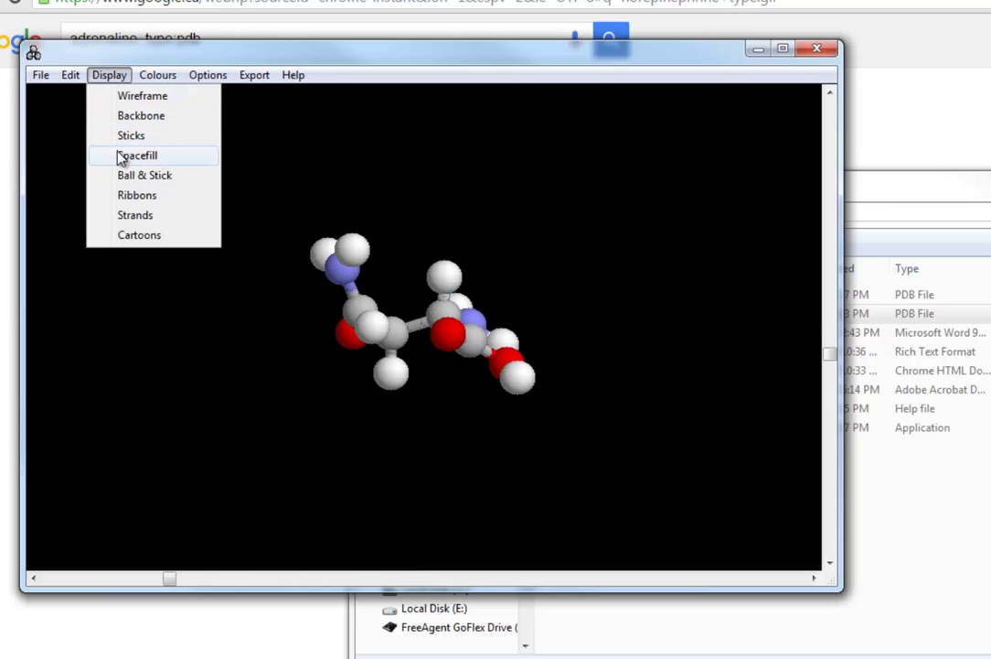
pyautogui.click(138, 155)
pyautogui.moveTo(566, 323); pyautogui.dragTo(692, 295)
# Step: Move the file browser window left and minimize it to reveal the spacefill model
pyautogui.click(985, 195)
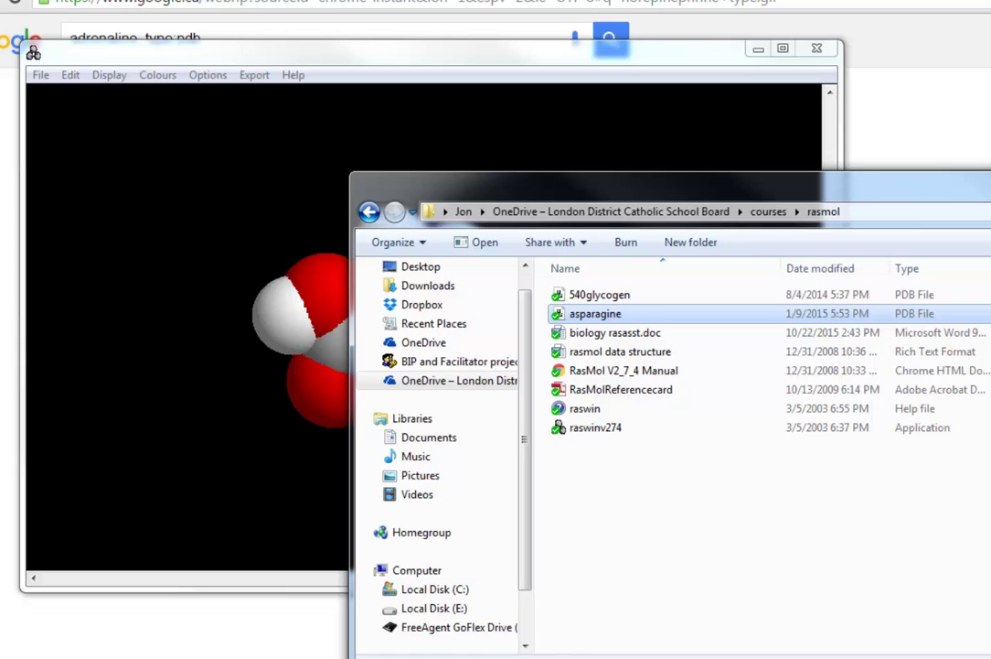
pyautogui.moveTo(640, 182); pyautogui.dragTo(553, 185)
pyautogui.click(925, 191)
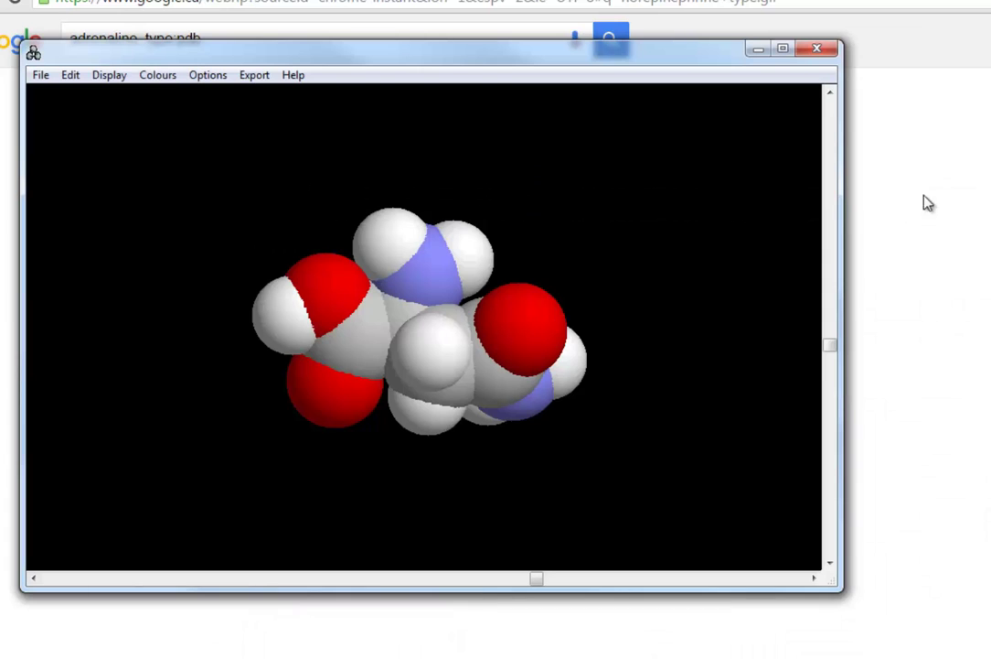
# Step: Back in the browser, rerun the 'adrenaline, type:pdb' search and scroll through the RCSB results
pyautogui.click(758, 51)
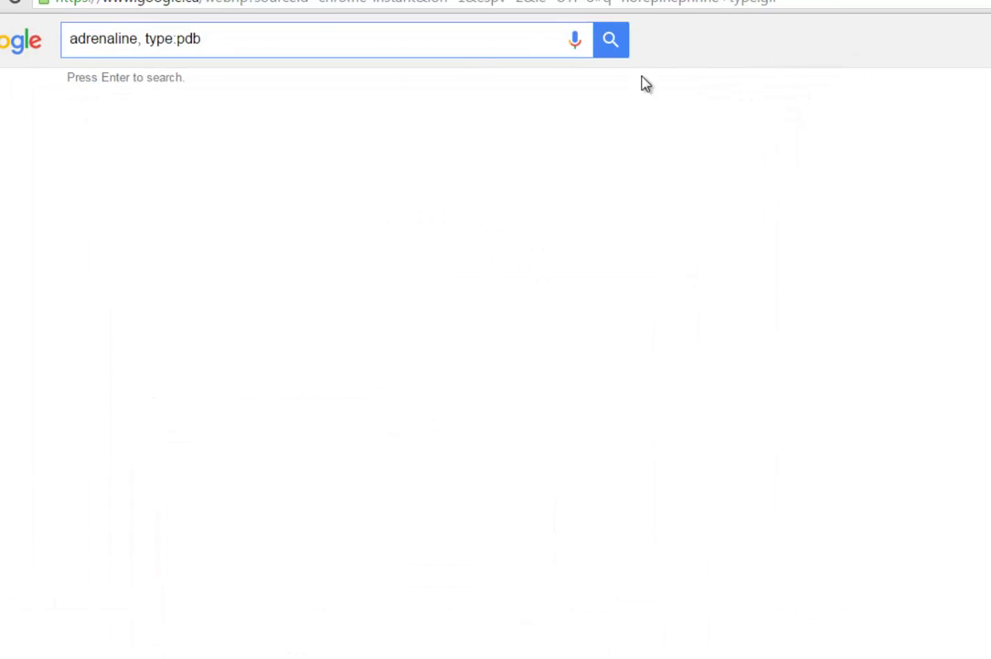
pyautogui.click(166, 69)
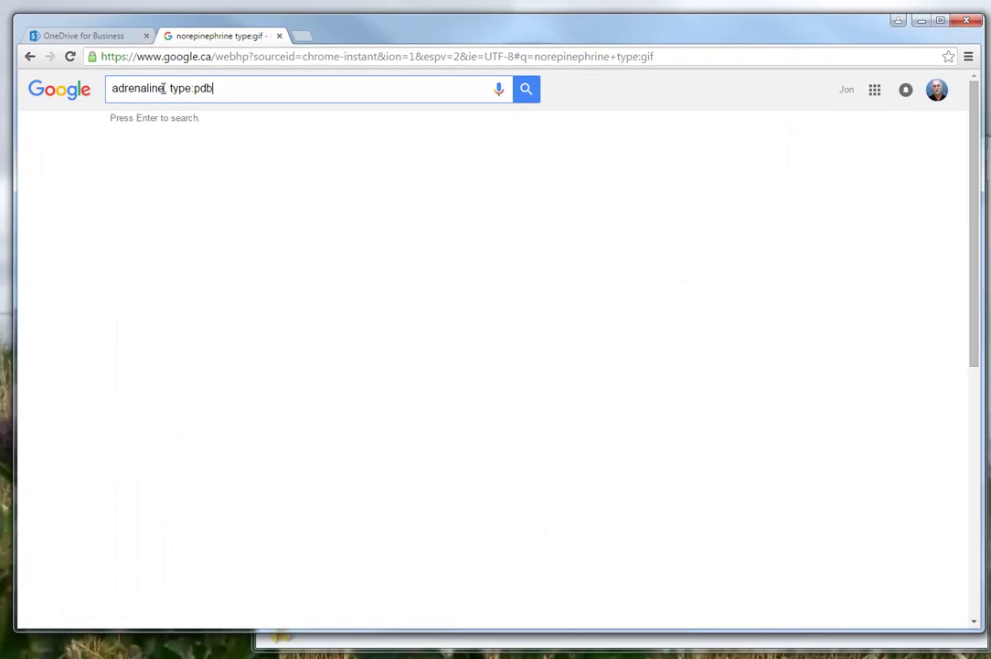
pyautogui.moveTo(205, 88); pyautogui.dragTo(221, 89)
pyautogui.click(235, 91)
pyautogui.press('Return')
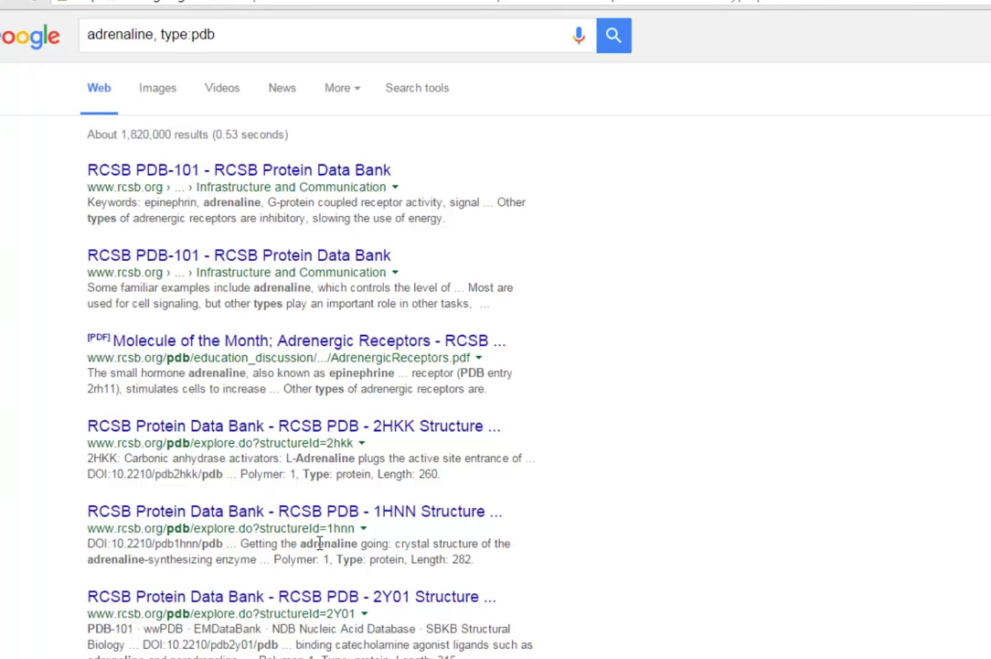
pyautogui.scroll(-2, 339, 641)
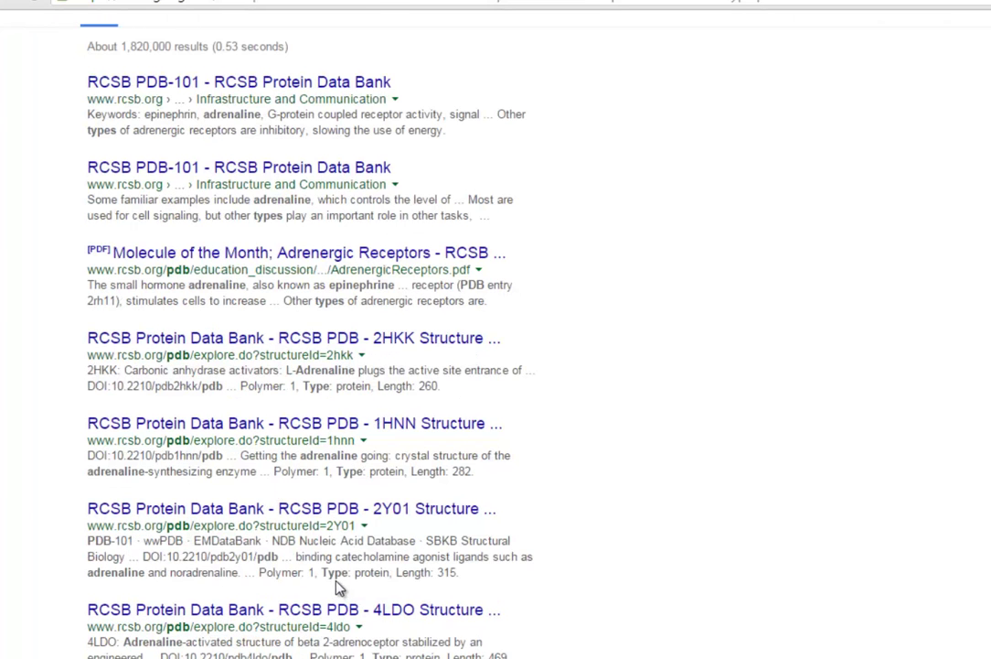
pyautogui.scroll(-1, 357, 564)
pyautogui.scroll(-1, 352, 556)
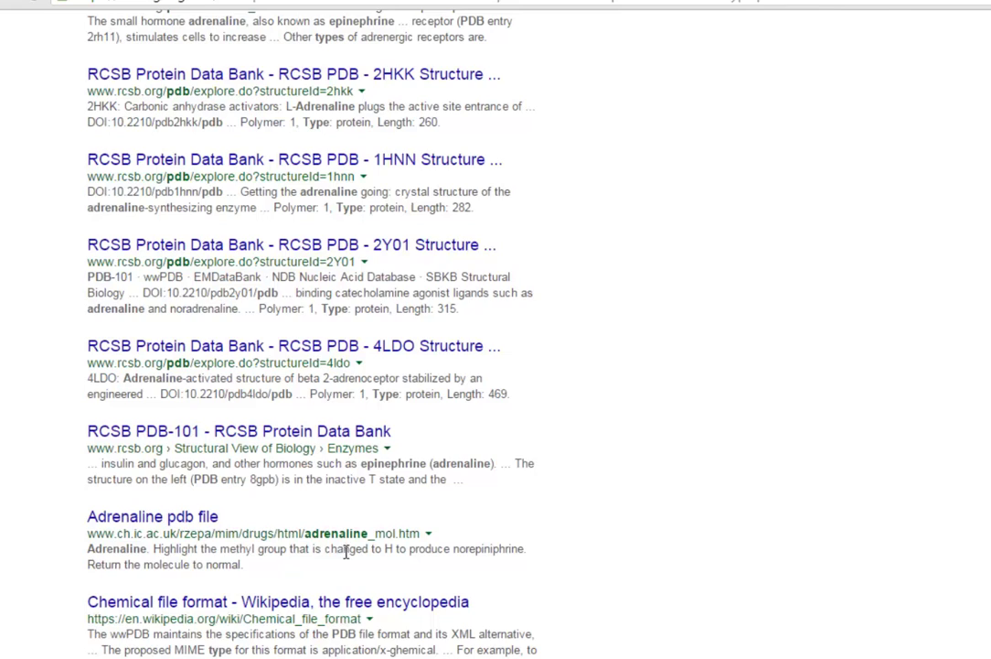
pyautogui.scroll(-2, 311, 540)
pyautogui.scroll(6, 339, 540)
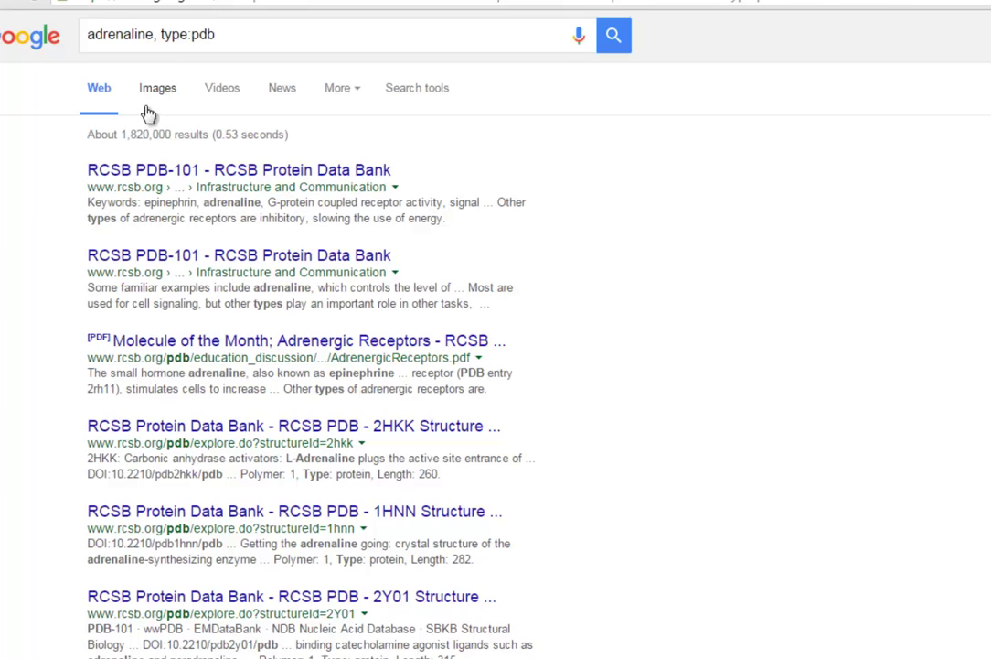
# Step: Drop the comma to search 'adrenaline type:pdb' and scroll down to the Adrenaline pdb file result
pyautogui.click(156, 33)
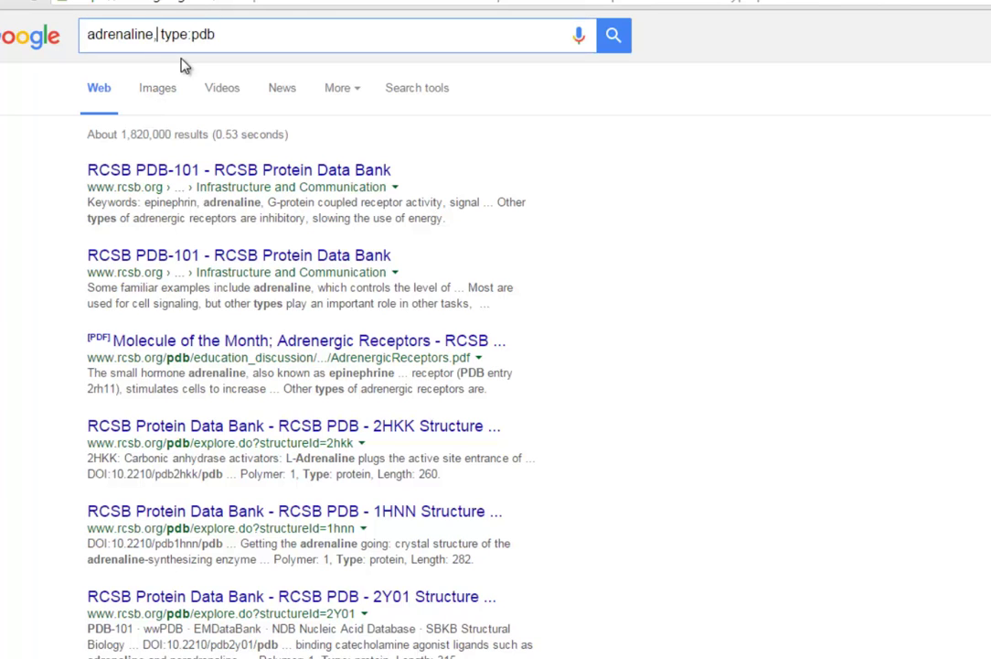
pyautogui.press('BackSpace')
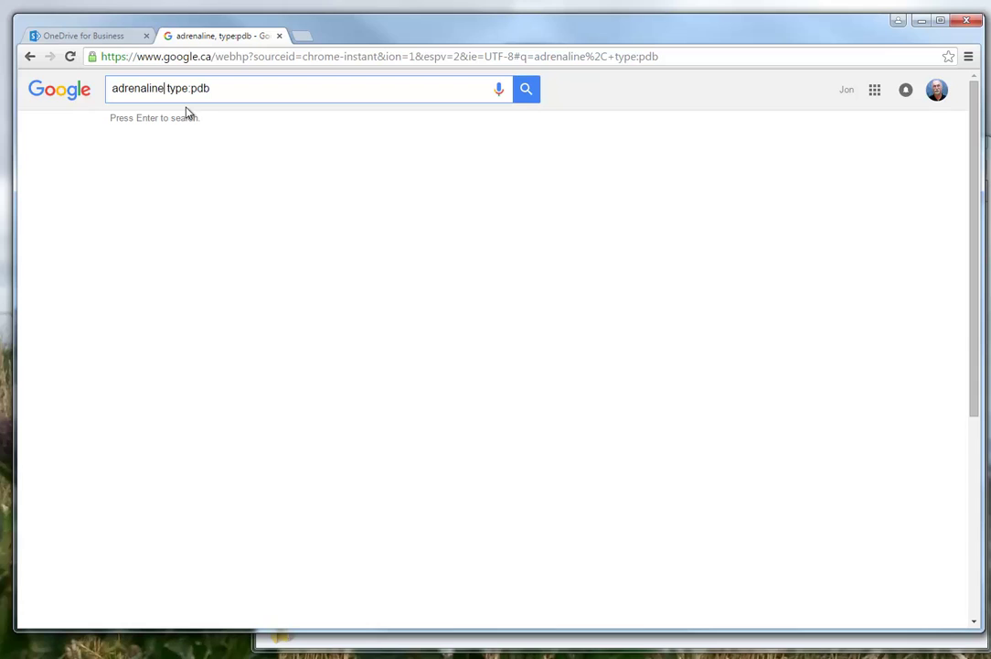
pyautogui.press('Return')
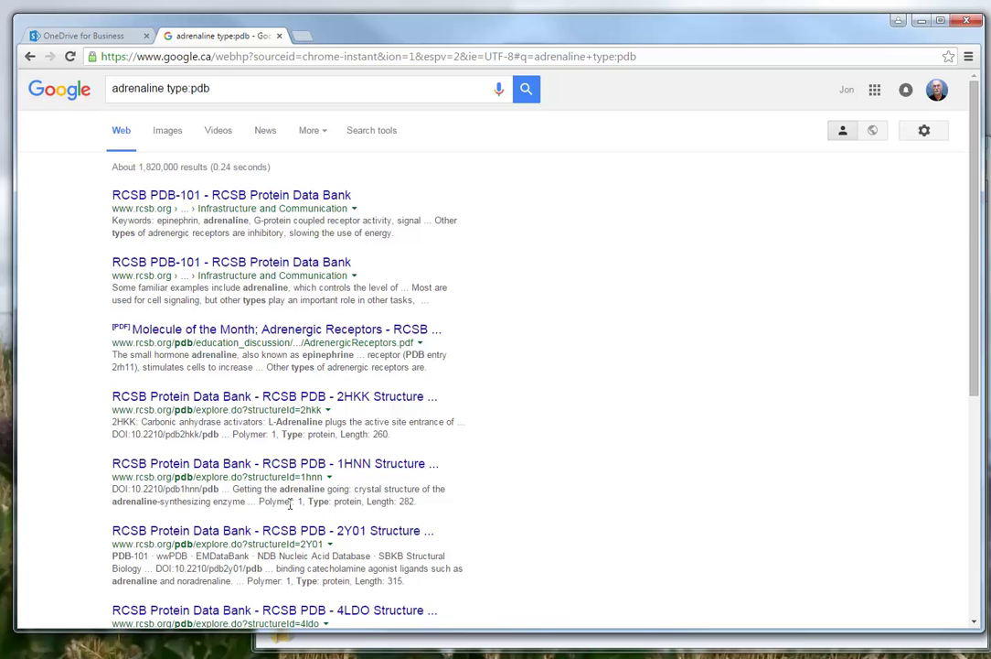
pyautogui.scroll(-3, 245, 425)
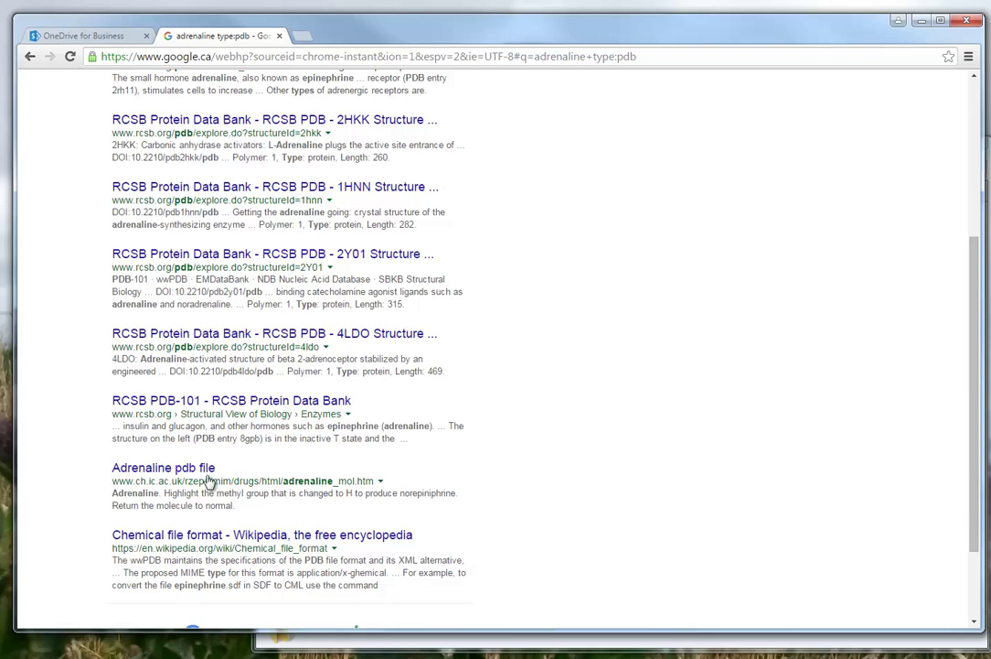
# Step: Download adrenaline.pdb, show it in the Downloads folder, and bring RasMol back to front
pyautogui.click(151, 470)
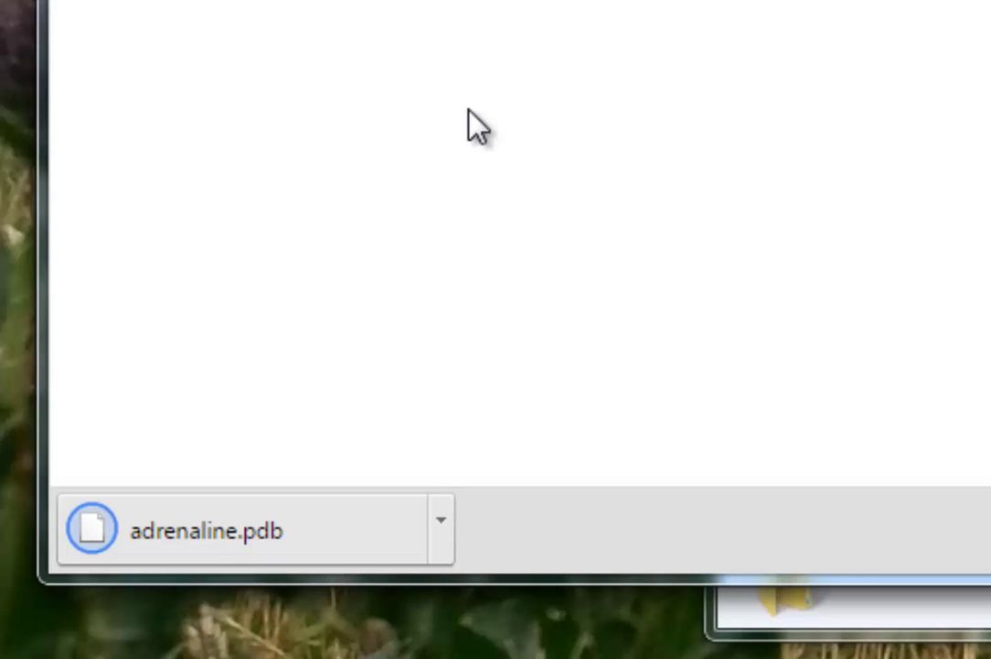
pyautogui.click(450, 531)
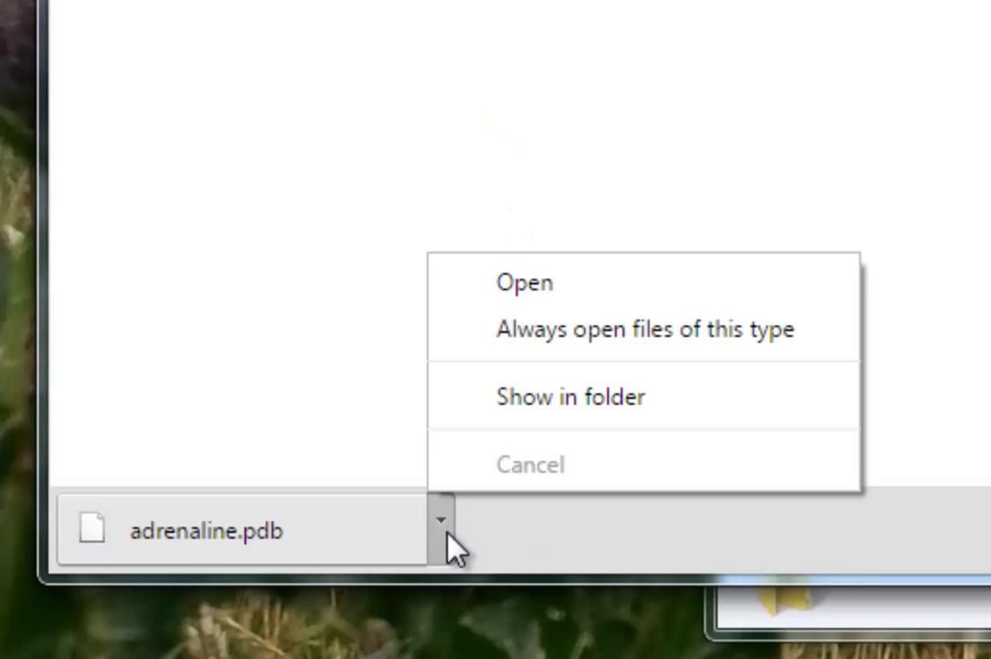
pyautogui.click(558, 398)
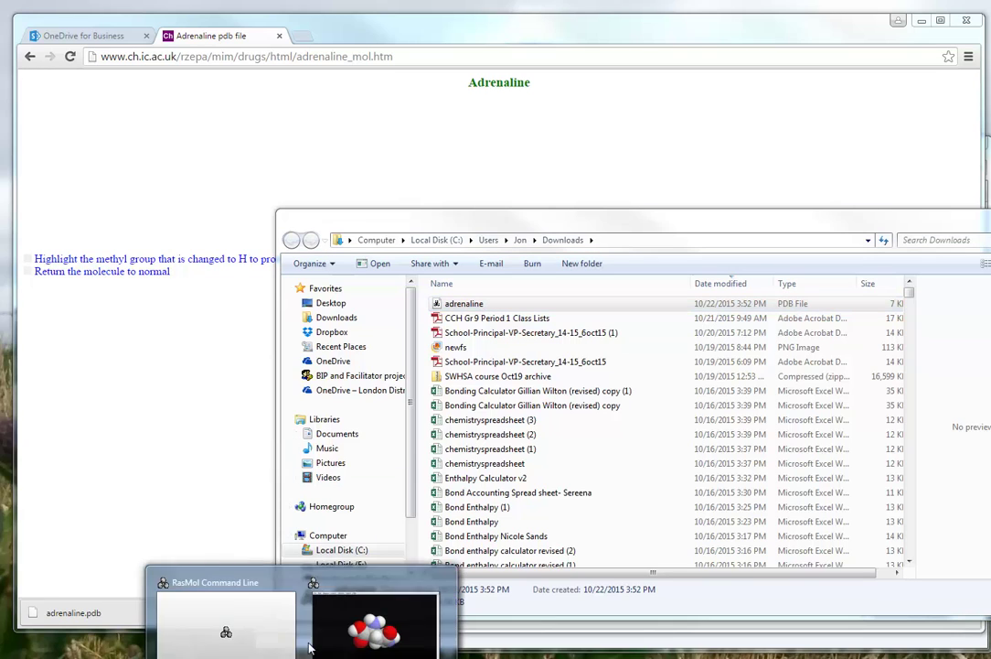
pyautogui.click(375, 640)
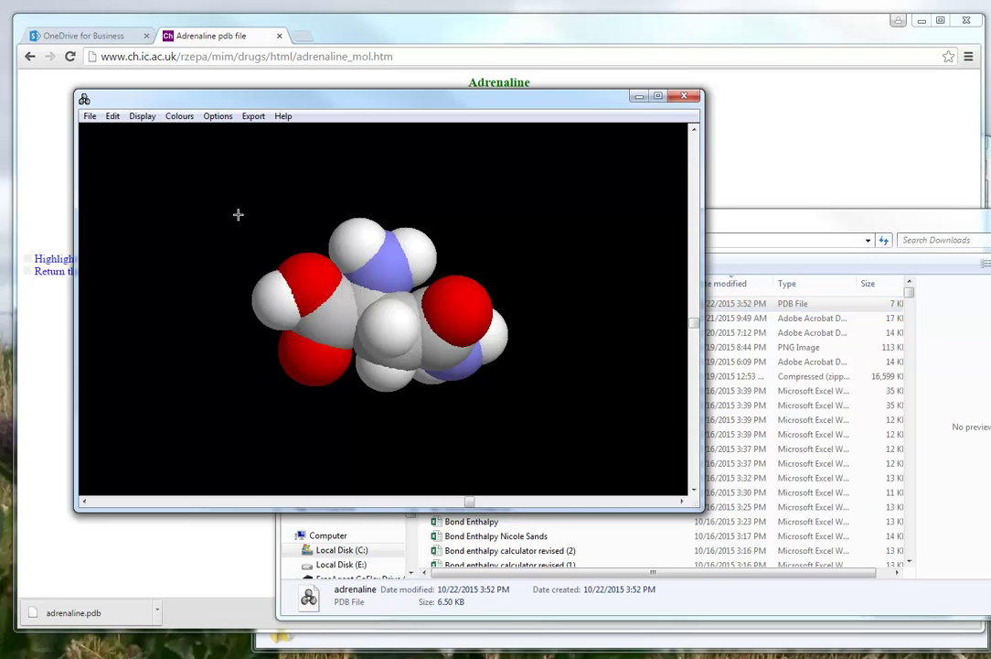
# Step: Check the molecule information in RasMol: 17 atoms and 16 bonds
pyautogui.click(91, 116)
pyautogui.click(116, 150)
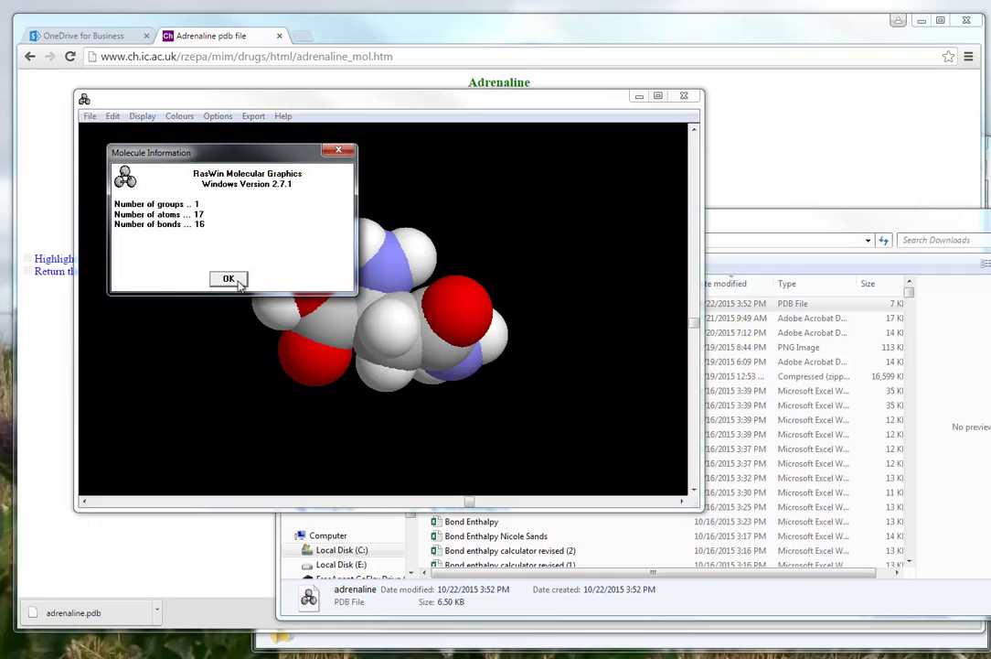
pyautogui.click(229, 279)
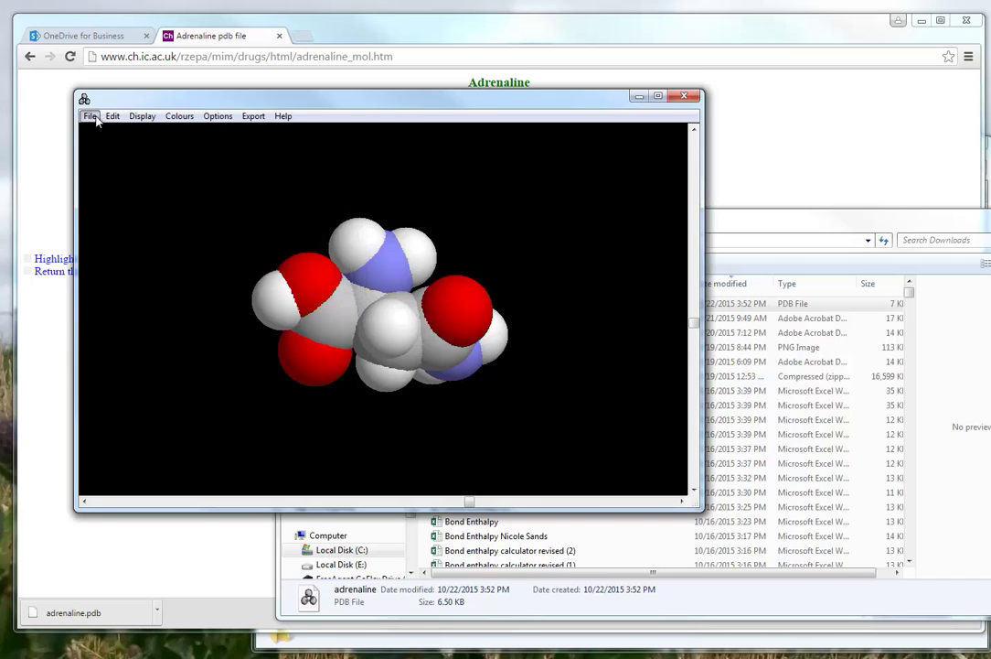
# Step: Close the adrenaline molecule and bring the Downloads folder window forward
pyautogui.click(91, 116)
pyautogui.click(113, 162)
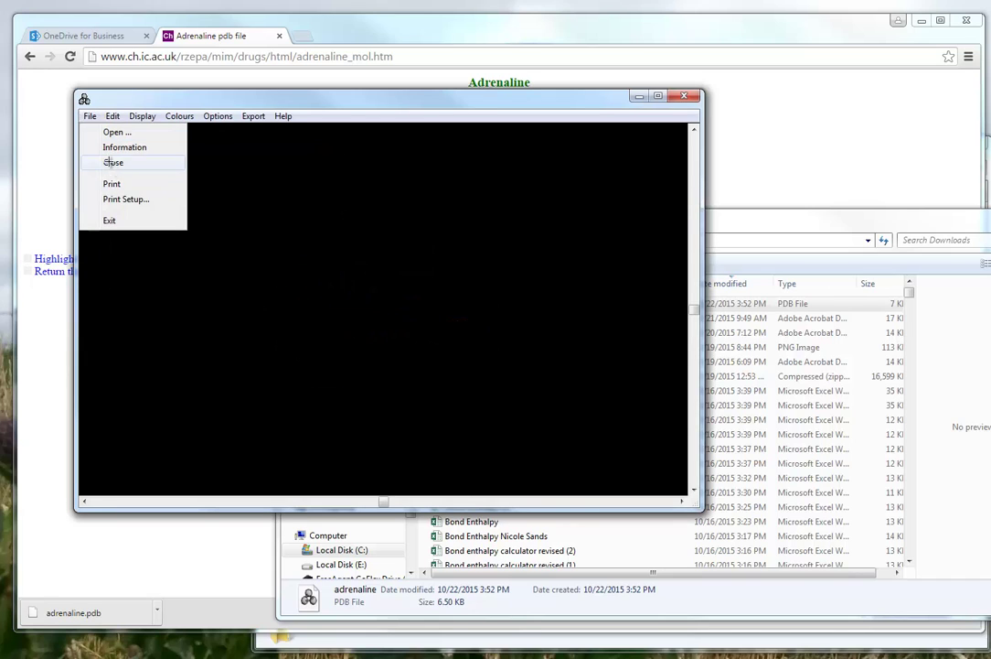
pyautogui.click(816, 226)
# Step: Drag the adrenaline file from the Downloads folder onto the RasMol canvas to load it
pyautogui.moveTo(569, 221); pyautogui.dragTo(716, 202)
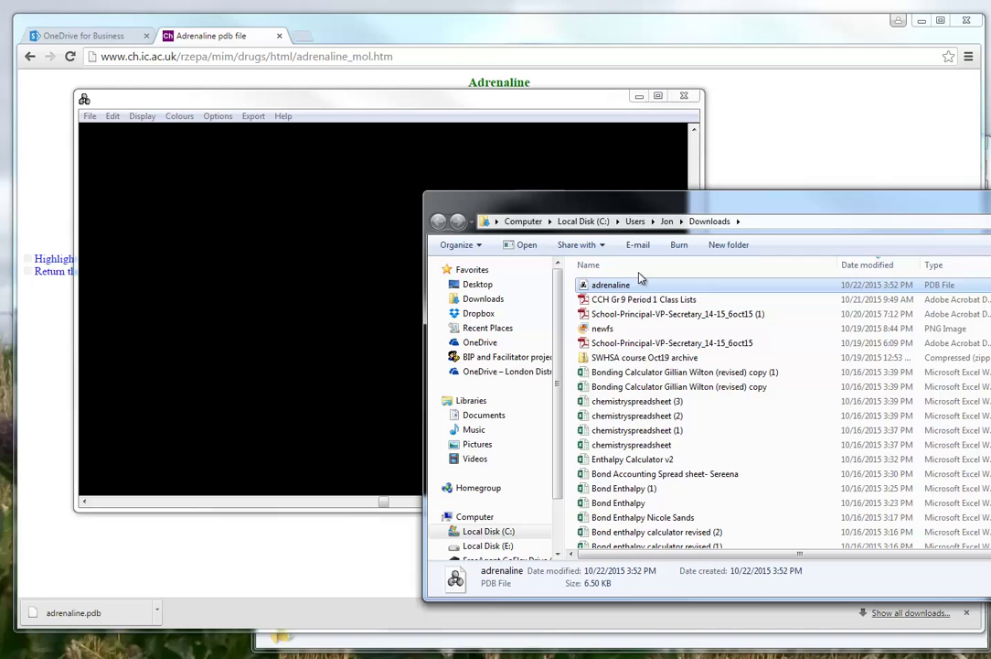
pyautogui.moveTo(622, 284); pyautogui.dragTo(323, 291)
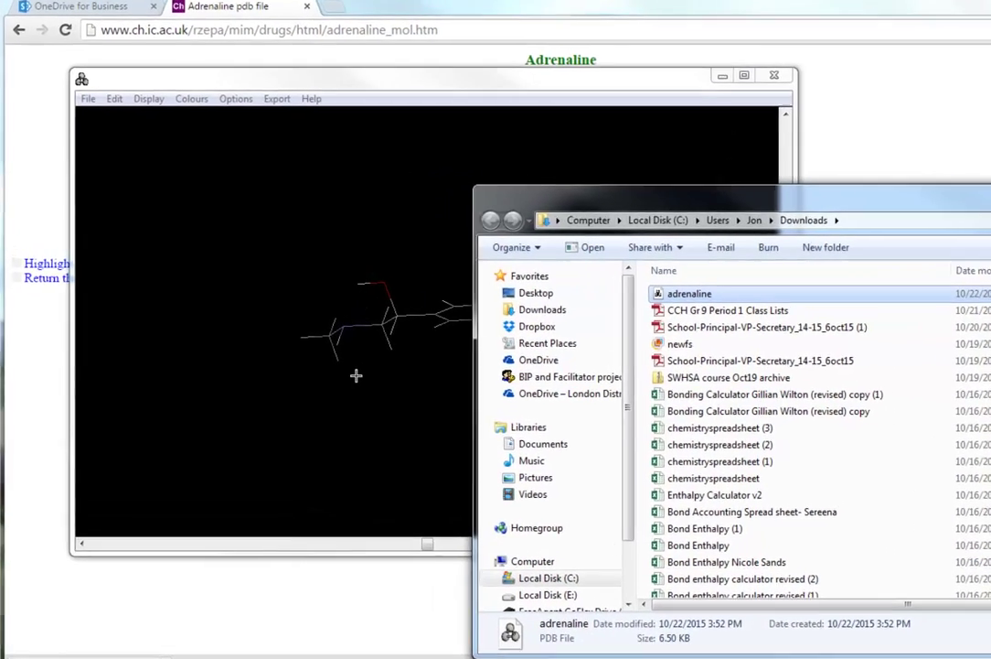
pyautogui.click(356, 375)
# Step: Display adrenaline as spacefill spheres and rotate it to inspect the model
pyautogui.click(149, 98)
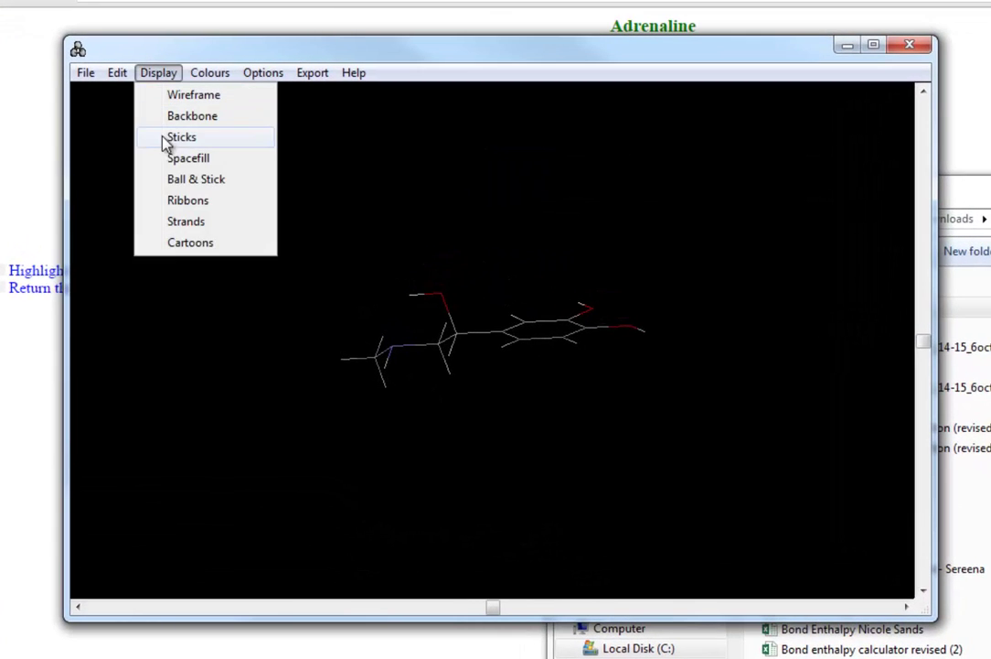
pyautogui.click(182, 159)
pyautogui.moveTo(571, 405); pyautogui.dragTo(458, 420)
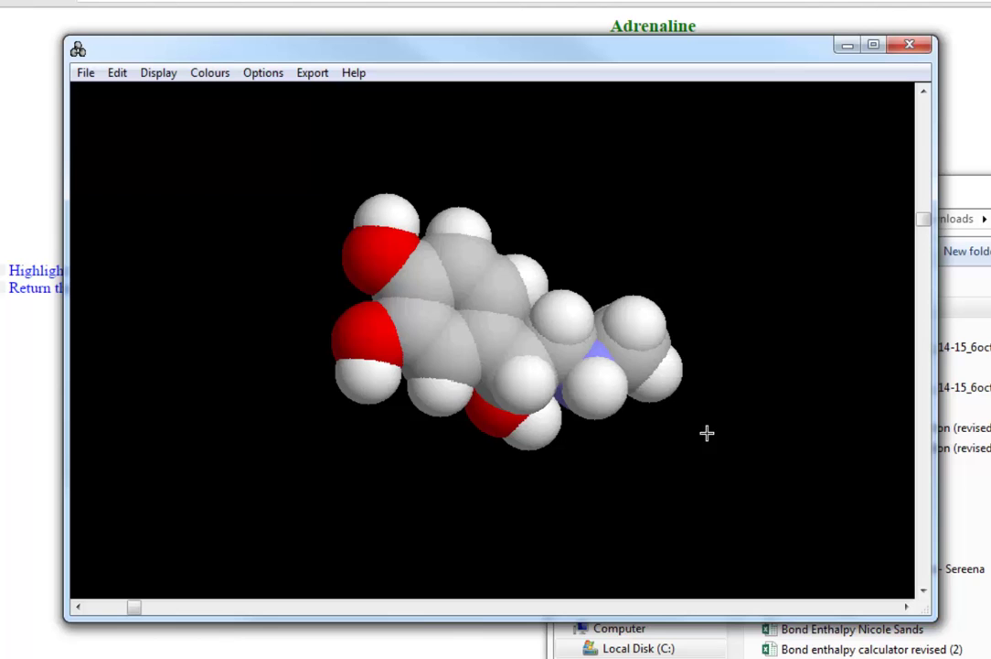
pyautogui.moveTo(748, 487); pyautogui.dragTo(782, 382)
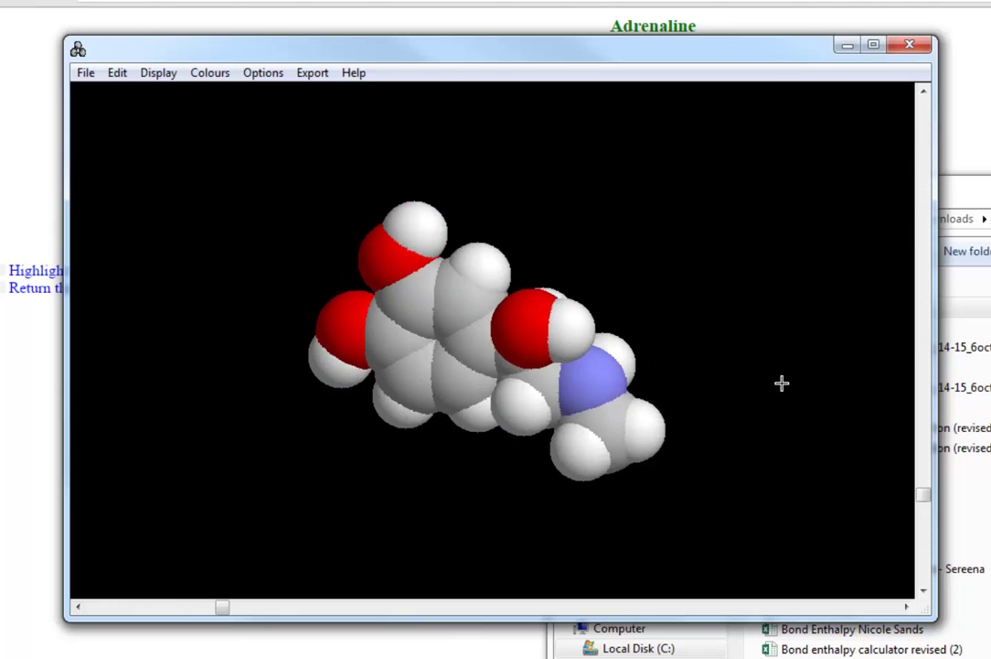
pyautogui.moveTo(480, 482); pyautogui.dragTo(335, 141)
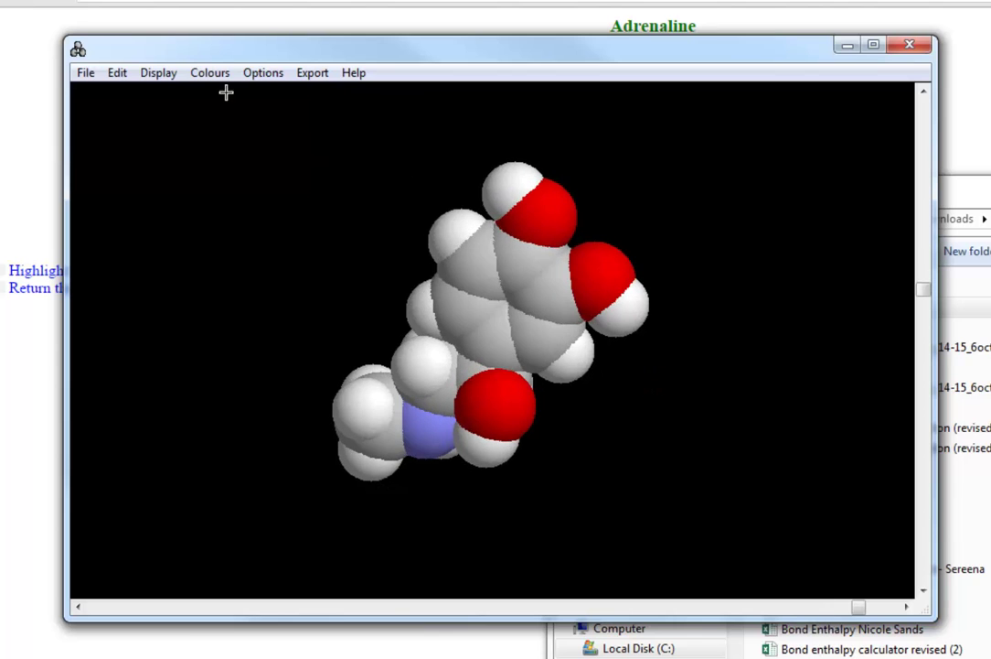
pyautogui.click(163, 74)
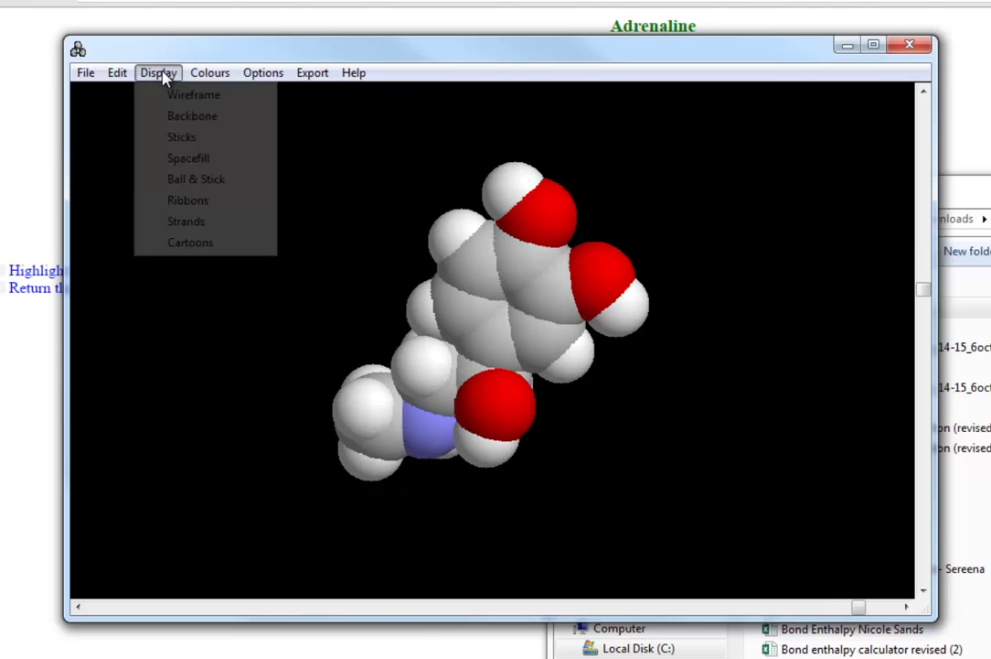
# Step: Redraw adrenaline as ball-and-stick and rotate it to stand vertically
pyautogui.click(185, 181)
pyautogui.moveTo(653, 471); pyautogui.dragTo(476, 252)
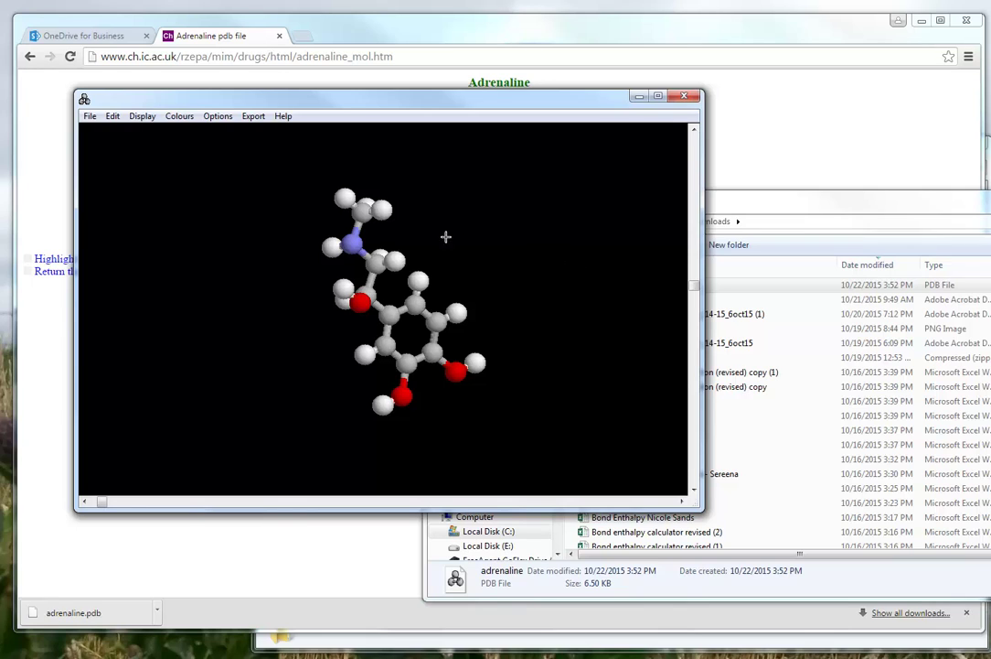
pyautogui.click(91, 117)
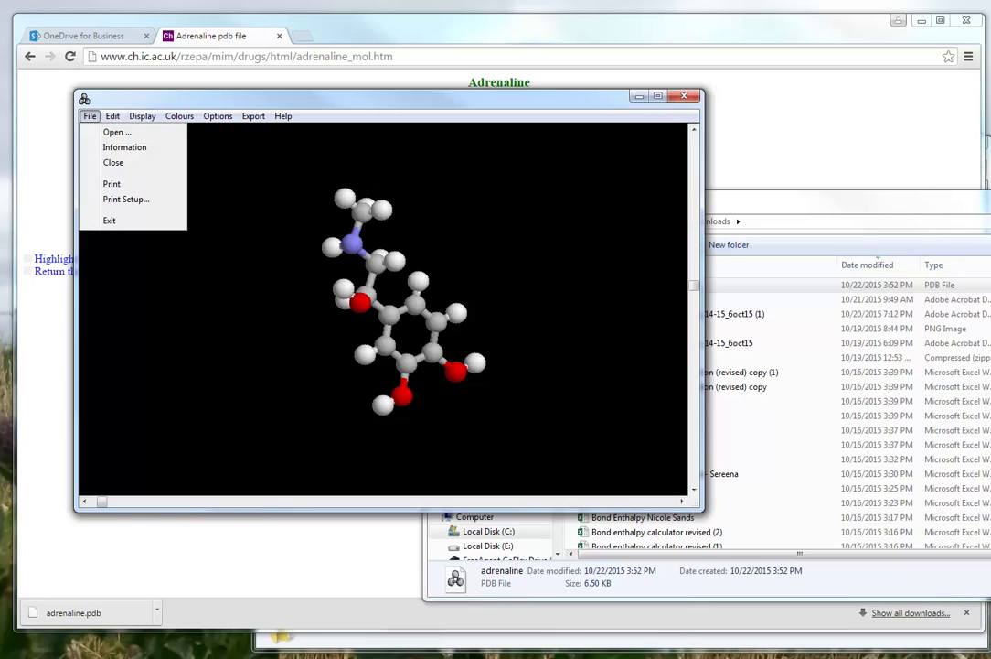
pyautogui.press('Escape')
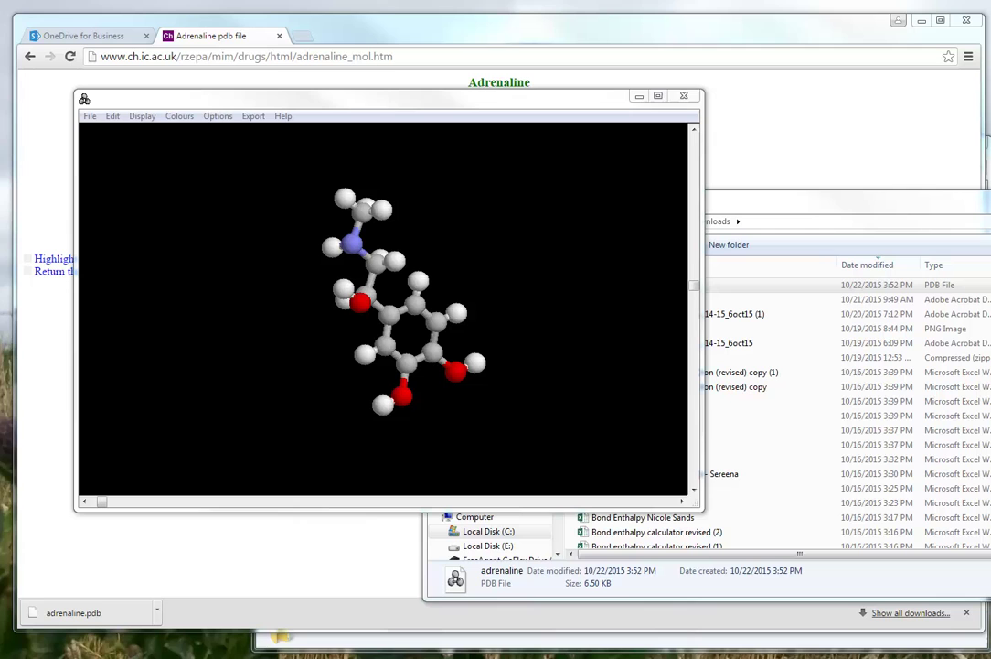
# Step: Return to the 'adrenaline type:pdb' Google results and select 'type:pdb' in the query
pyautogui.click(191, 37)
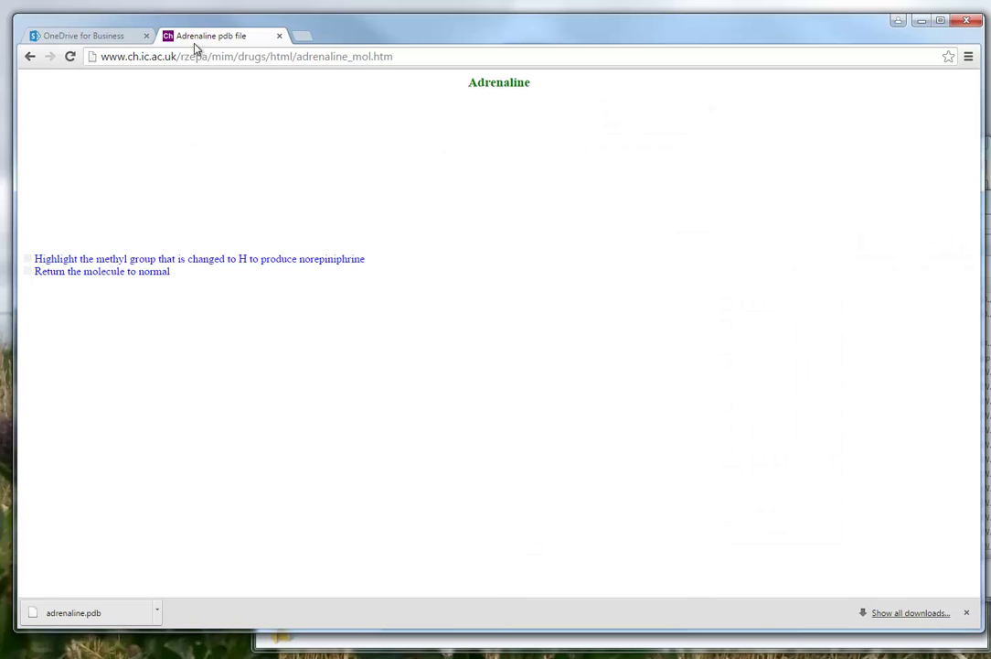
pyautogui.click(30, 56)
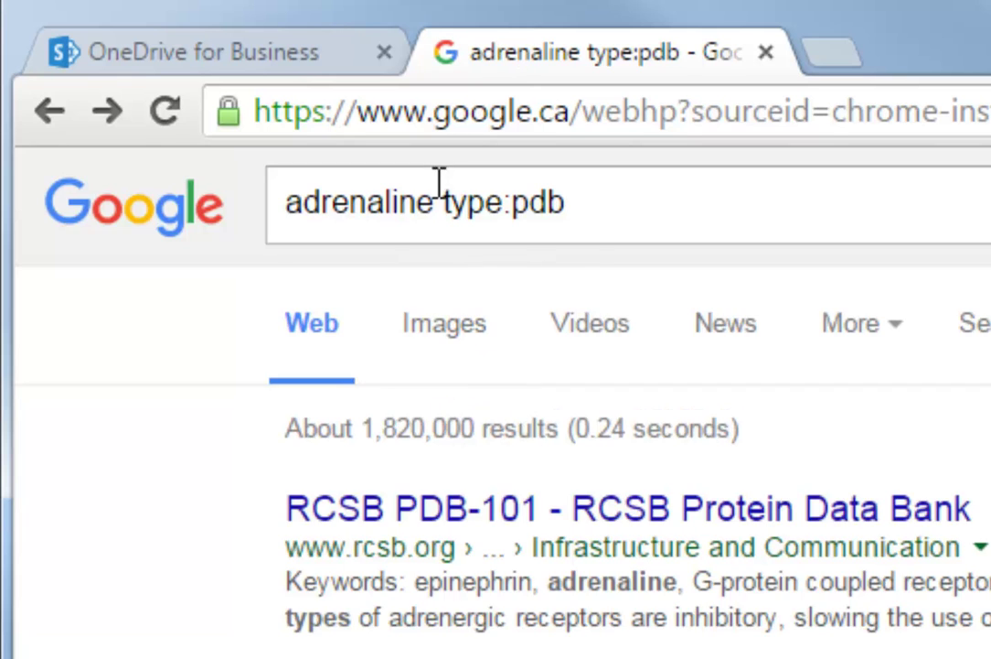
pyautogui.moveTo(443, 202); pyautogui.dragTo(578, 204)
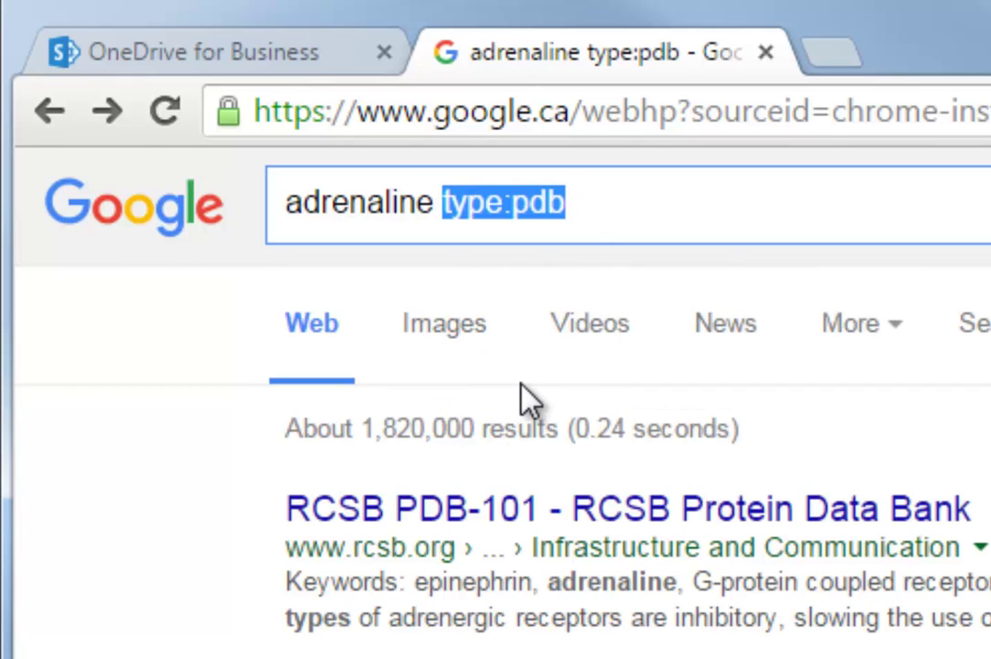